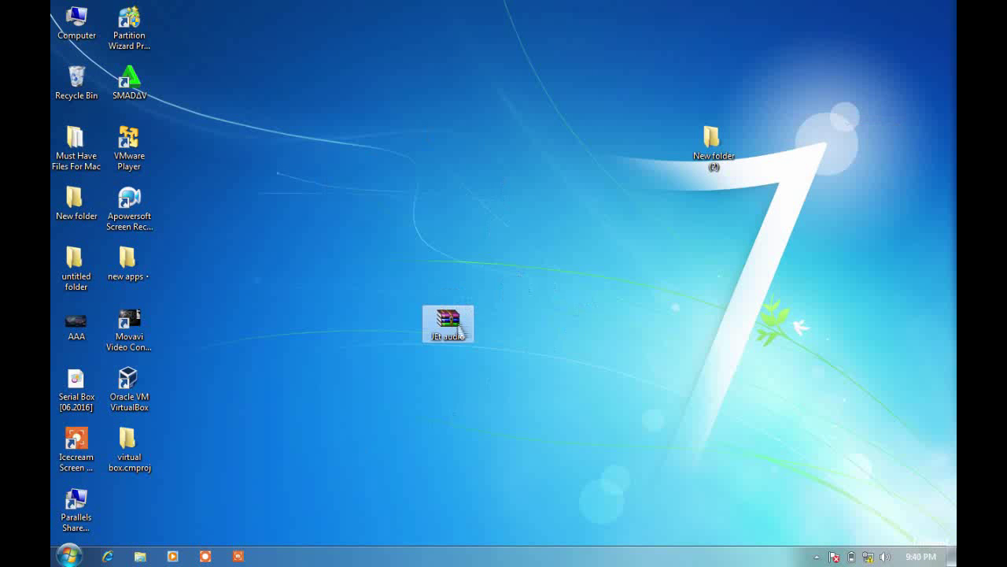
Open JEt audio.rar from the desktop in WinRAR.
double_click(450, 338)
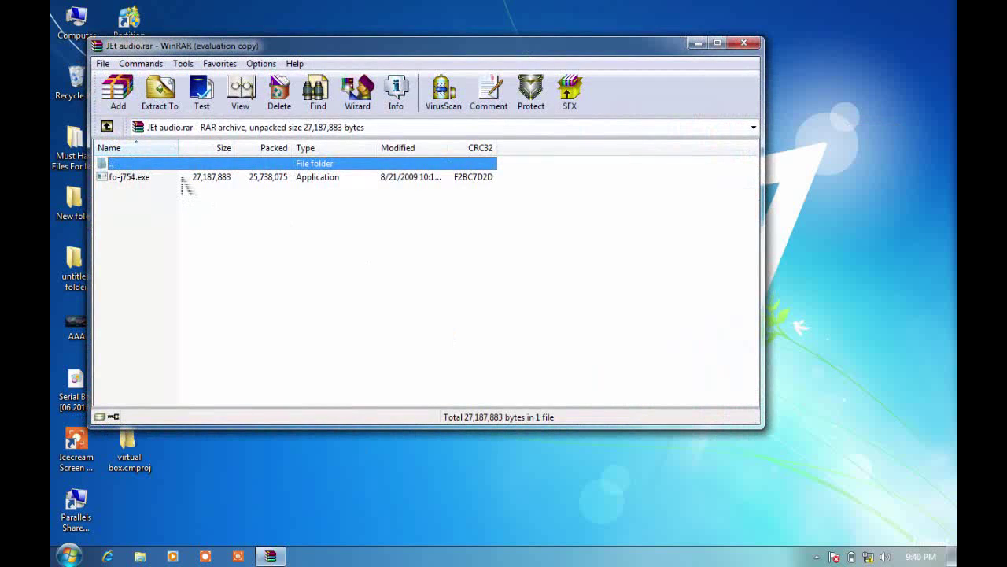
Run the fo-j754.exe installer from the JEt audio archive and approve the UAC prompt.
key(BackSpace)
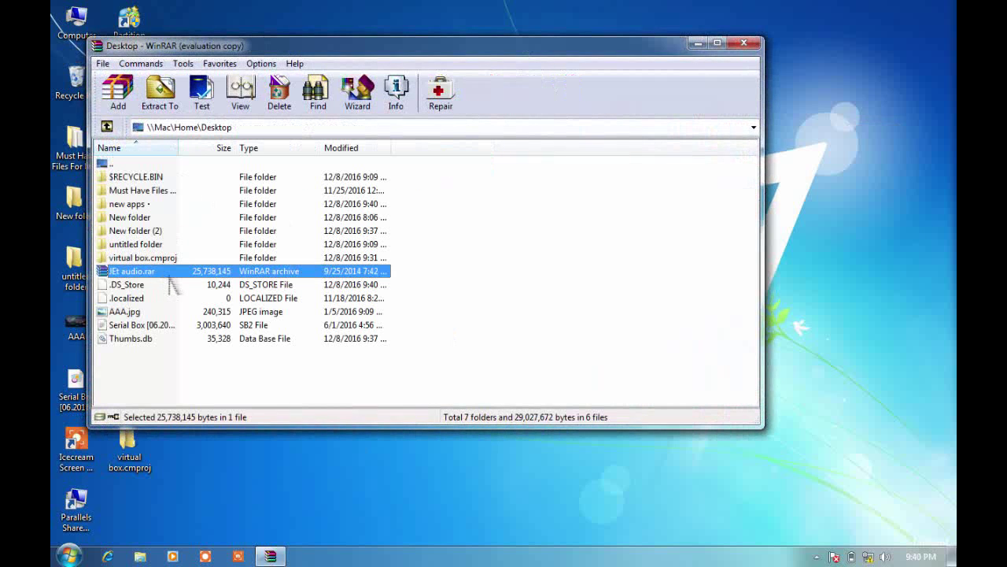
double_click(169, 271)
double_click(149, 180)
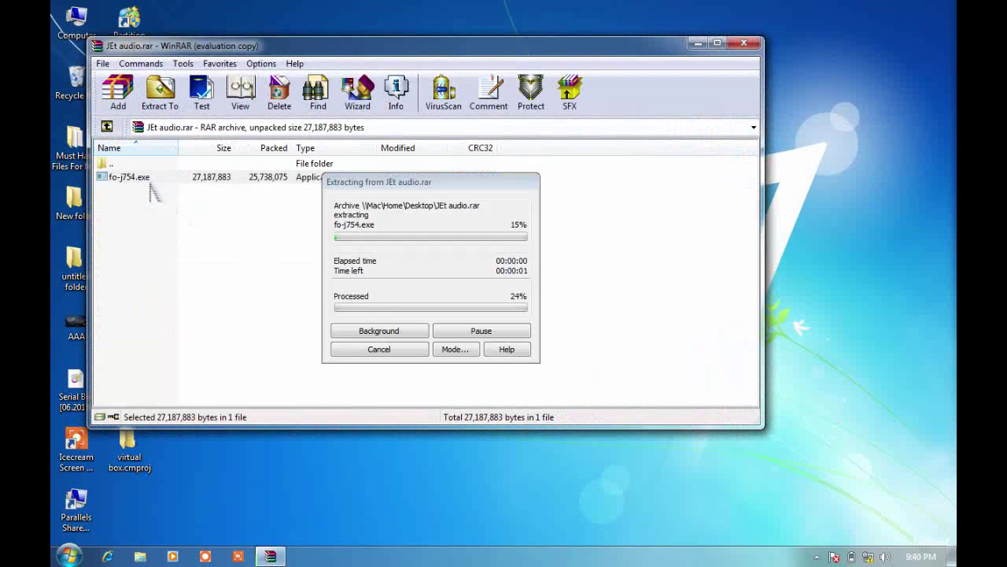
click(563, 296)
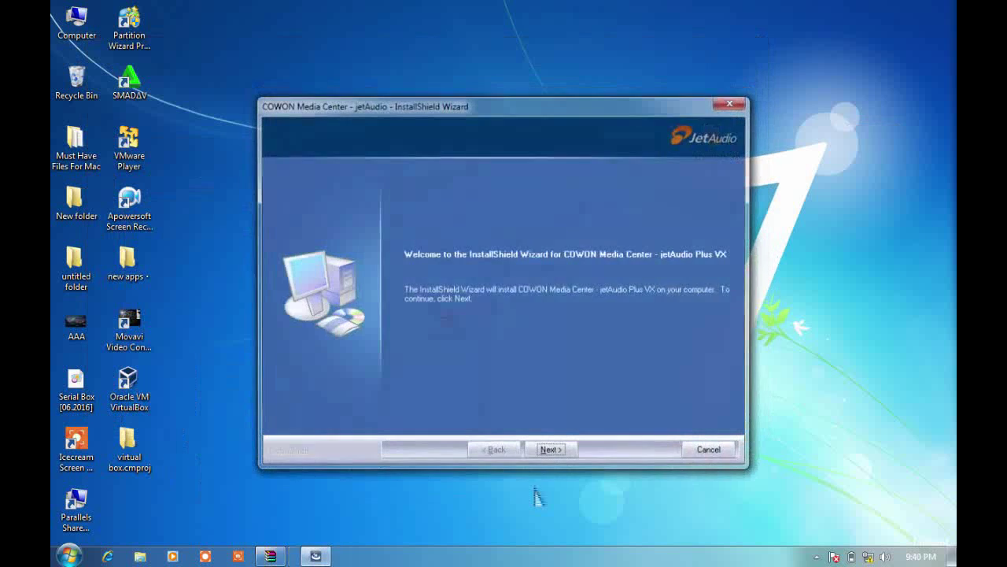
Install jetAudio with the default location, file associations and both shortcuts, then close the wizard.
click(552, 452)
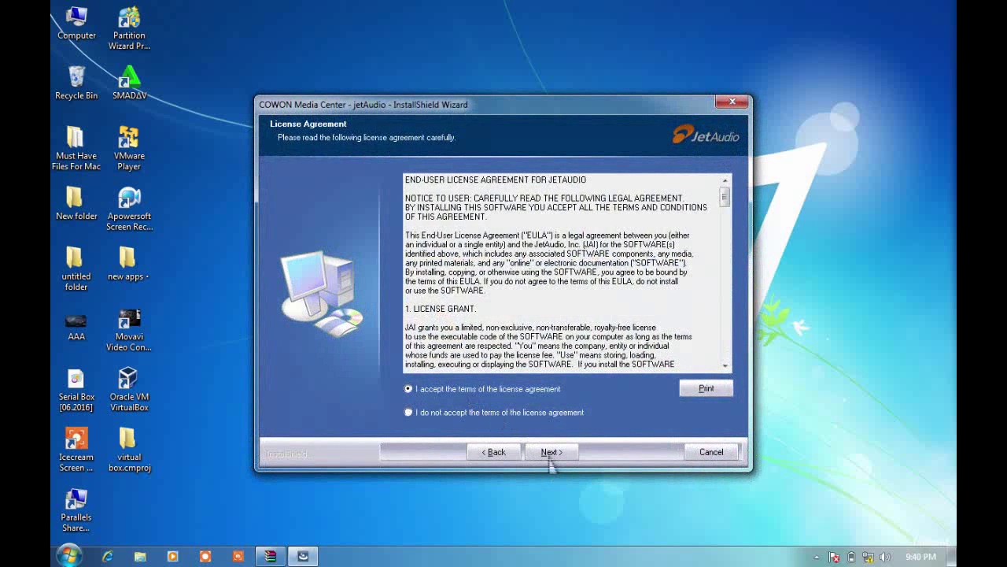
click(550, 454)
click(550, 454)
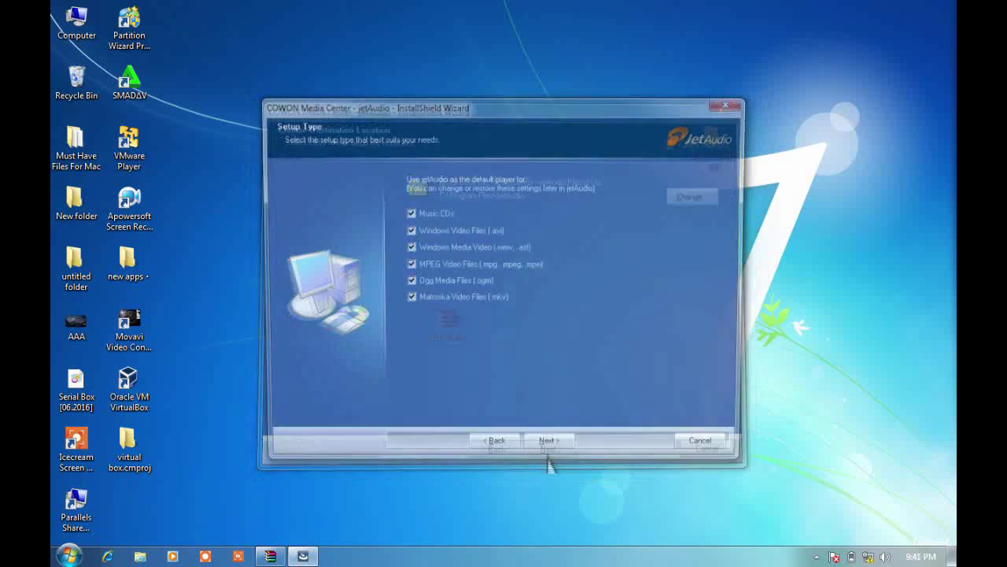
click(552, 454)
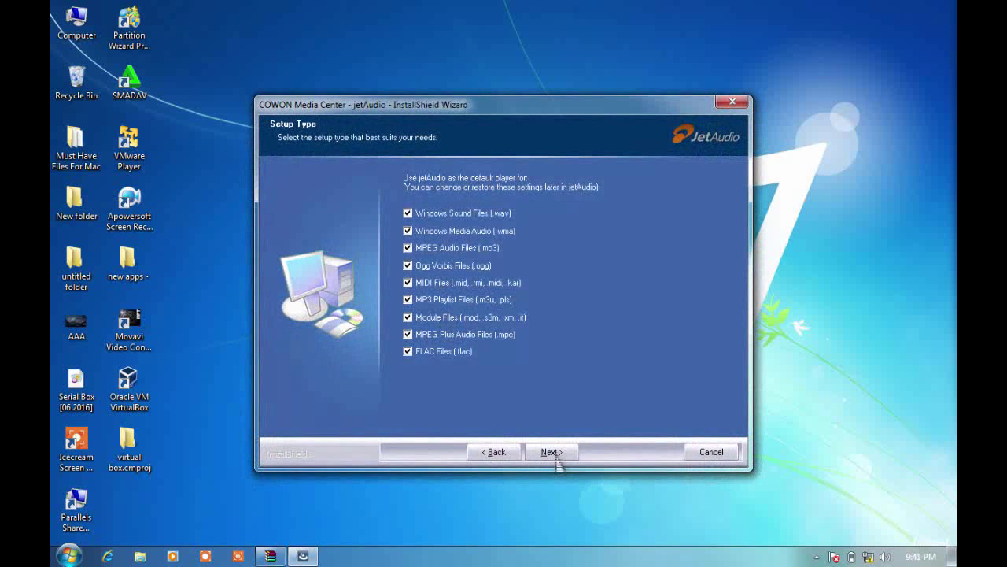
click(555, 458)
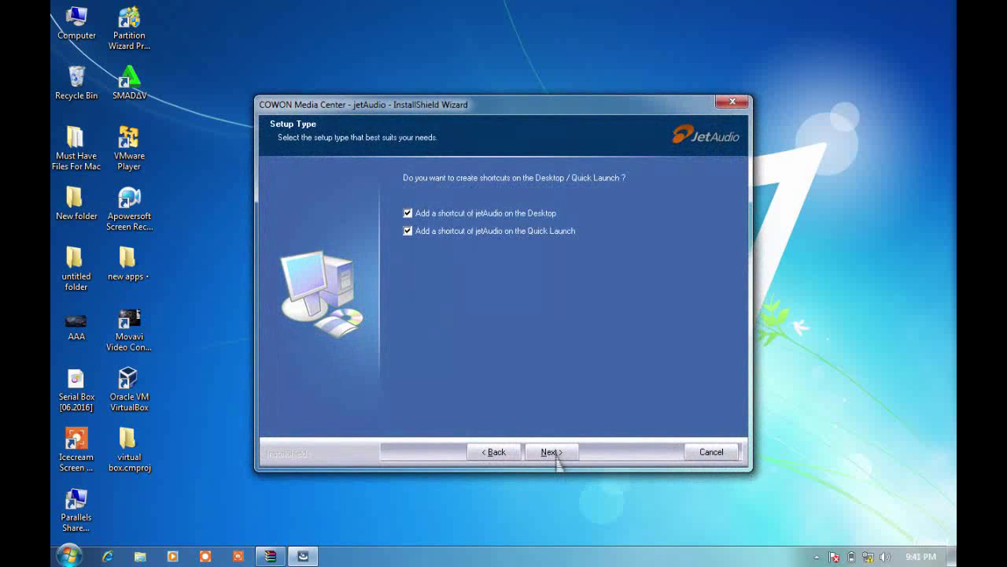
click(561, 459)
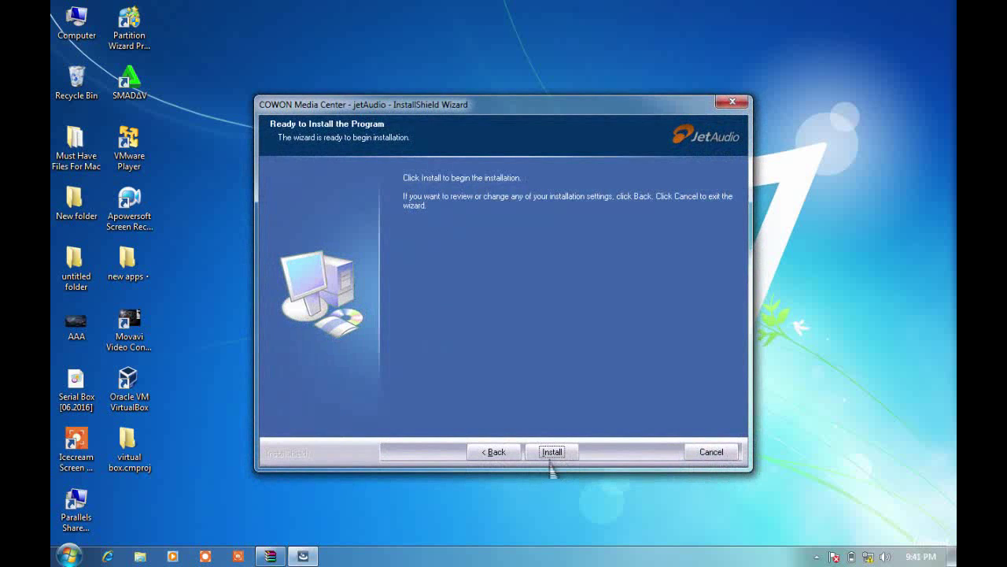
click(556, 457)
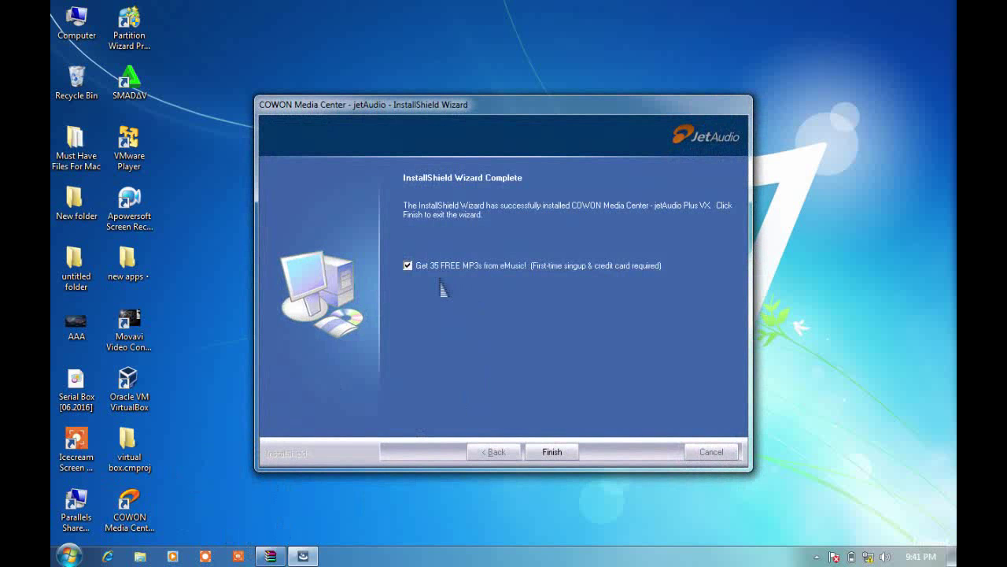
click(560, 457)
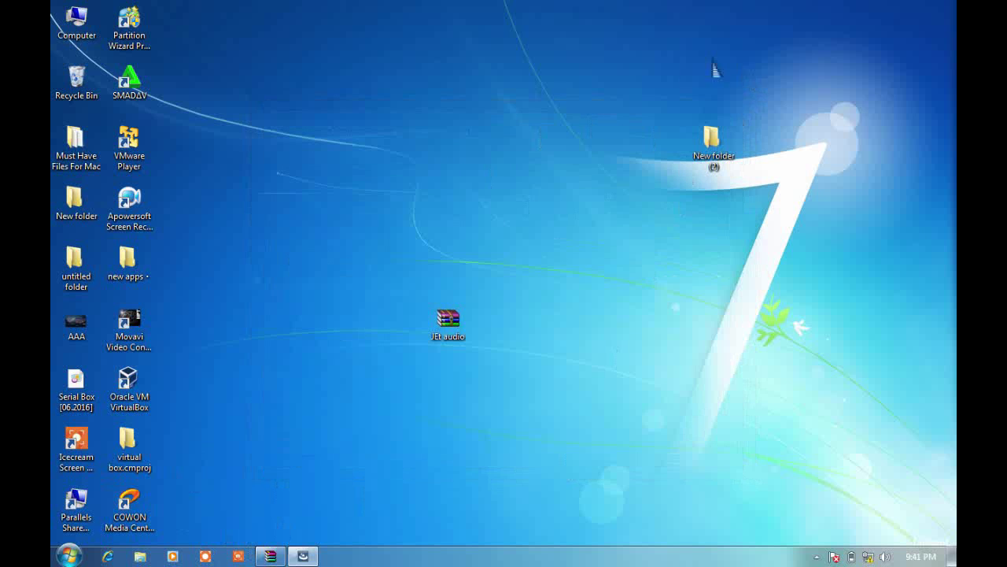
Refresh the desktop icons and open New folder (2).
drag(675, 91, 624, 148)
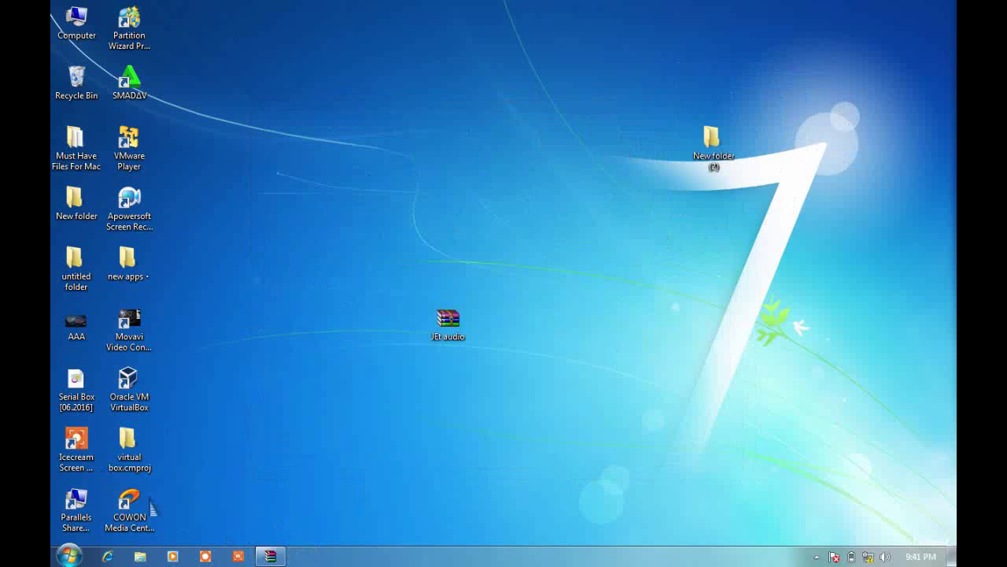
right_click(246, 392)
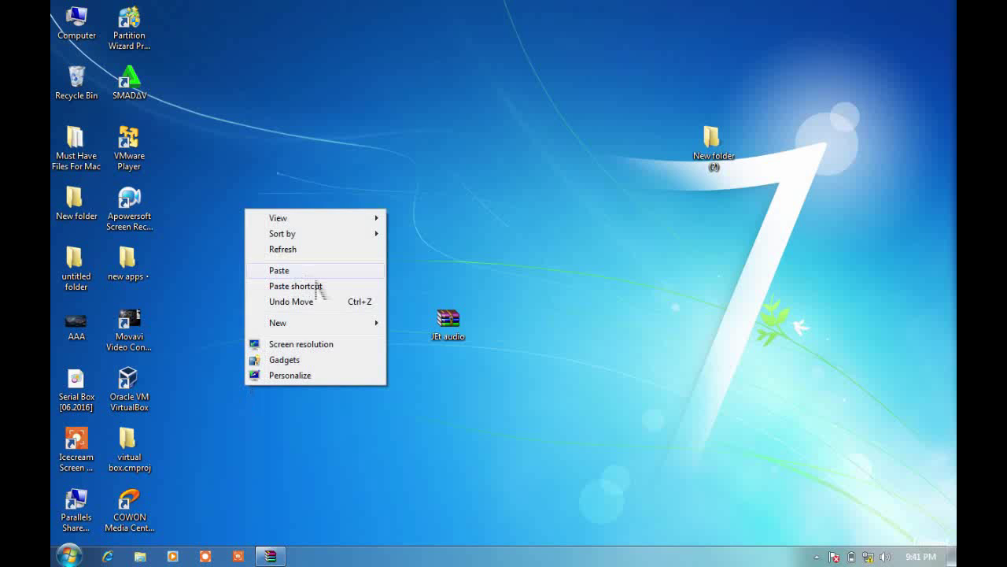
click(285, 251)
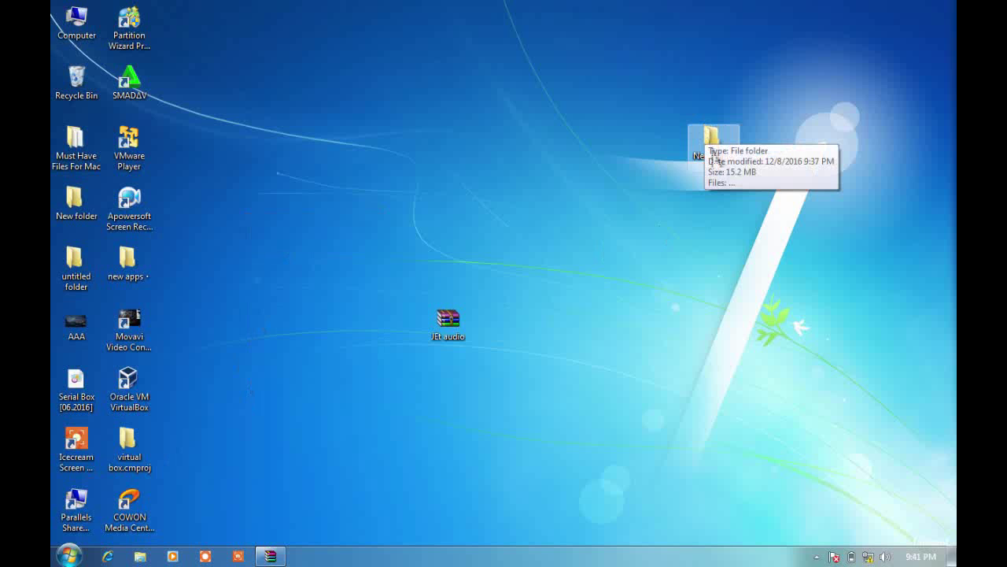
double_click(713, 142)
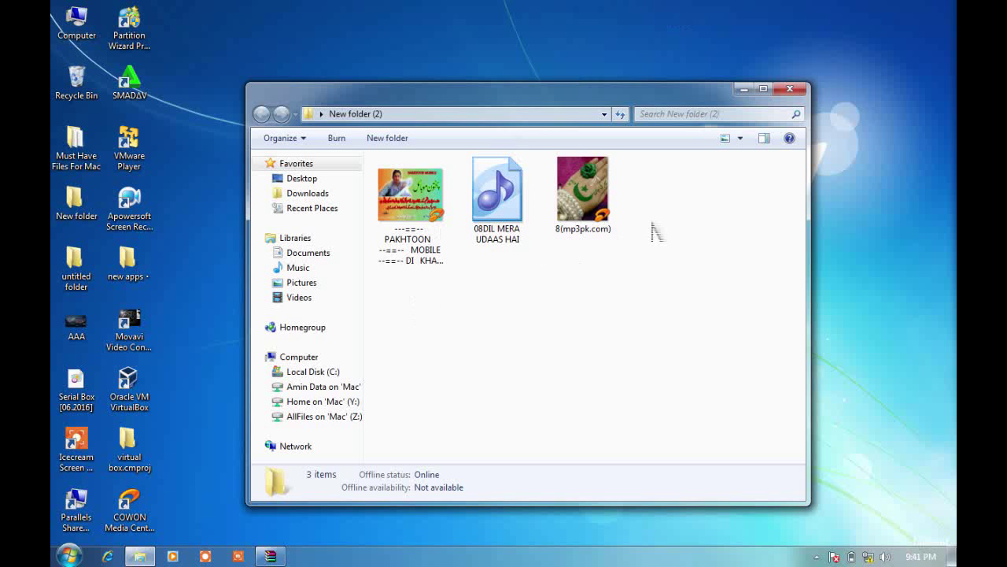
Select the three songs, inspect their context menu, then clear the selection.
drag(653, 232, 373, 154)
click(659, 239)
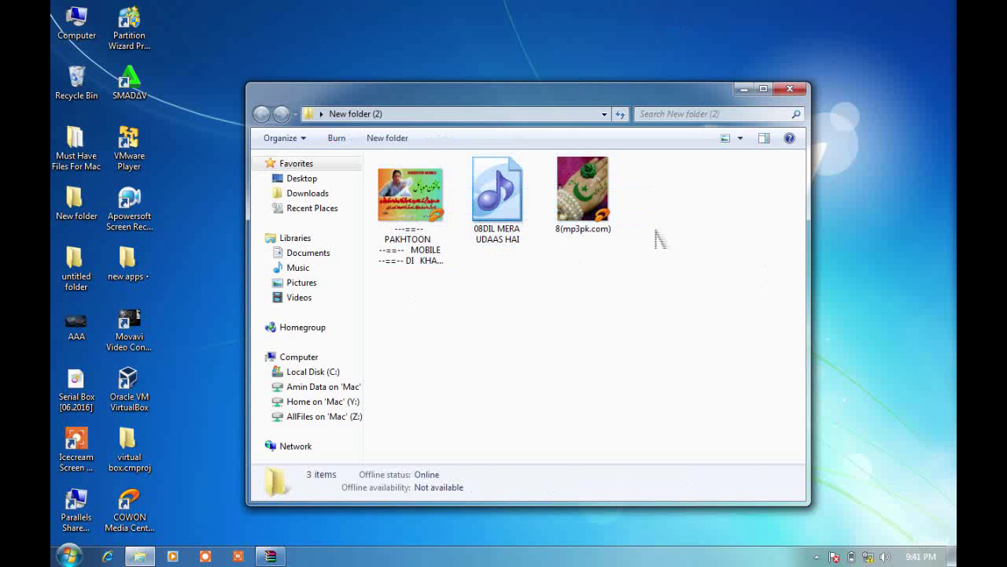
click(497, 212)
drag(491, 289, 478, 185)
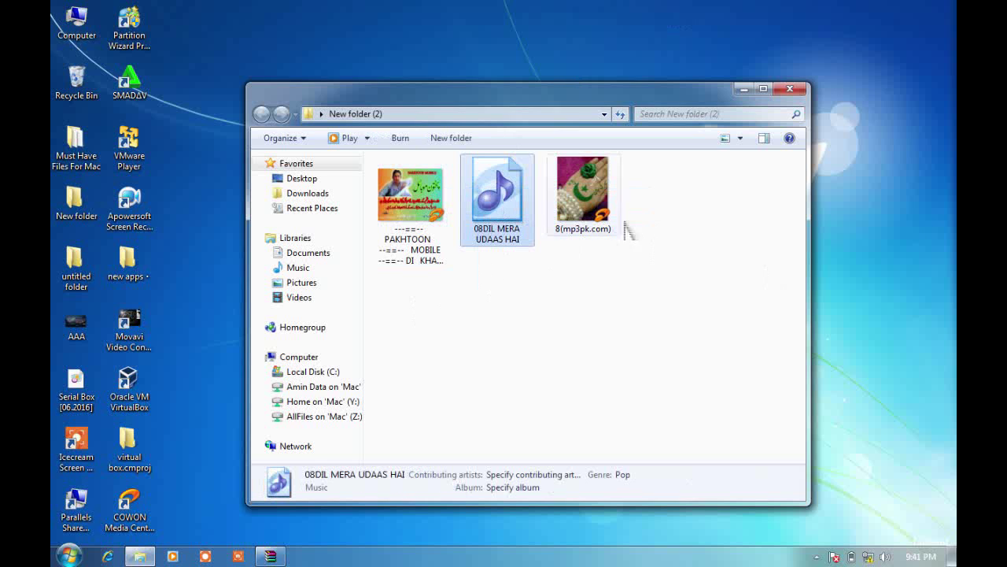
click(596, 197)
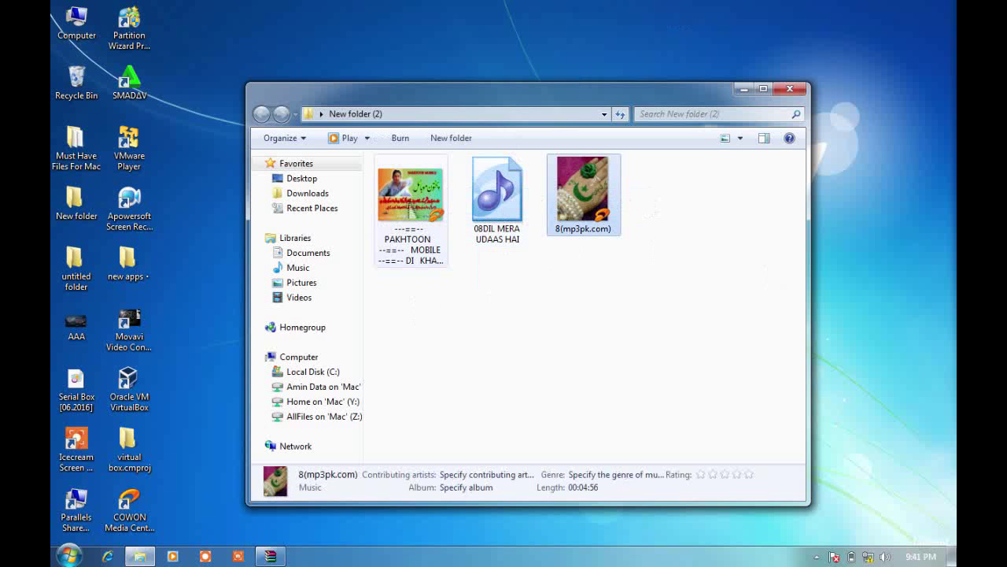
click(410, 200)
drag(622, 191, 514, 202)
drag(573, 192, 397, 194)
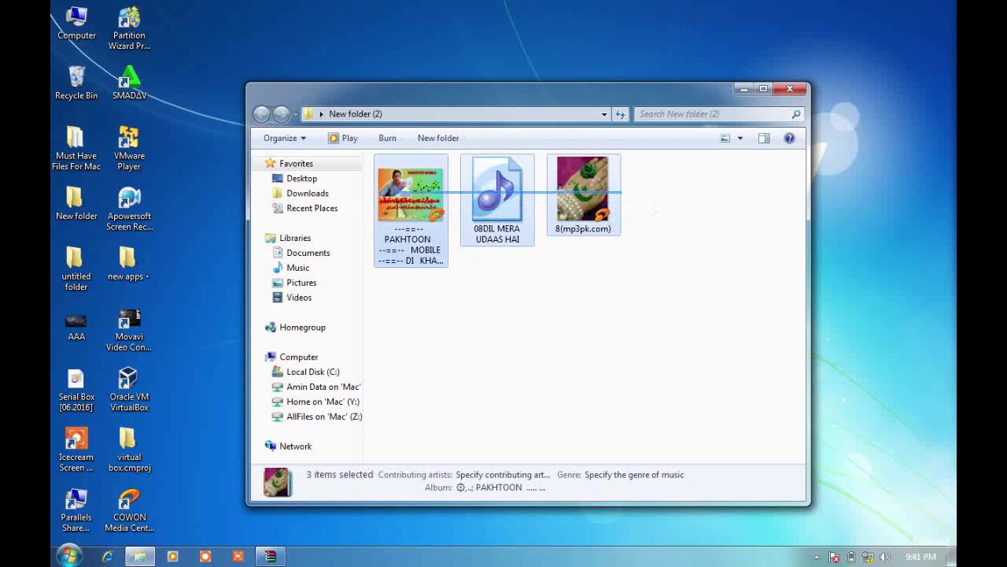
right_click(397, 195)
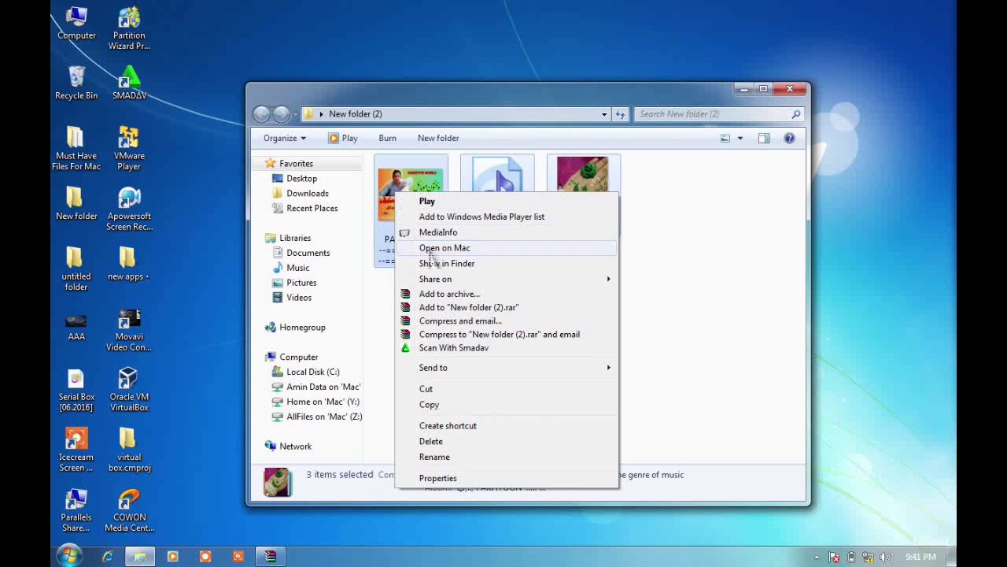
mouse_move(447, 289)
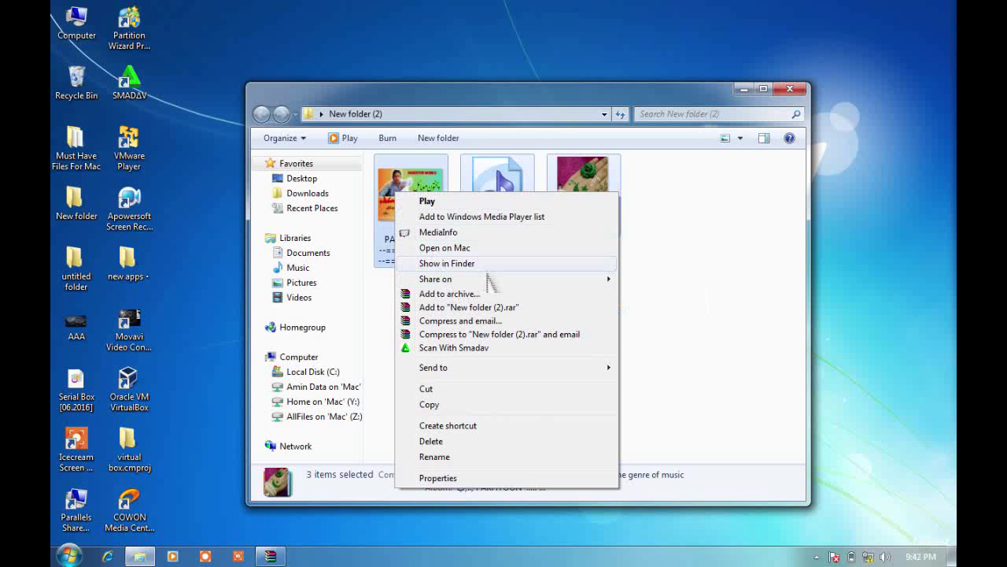
click(619, 222)
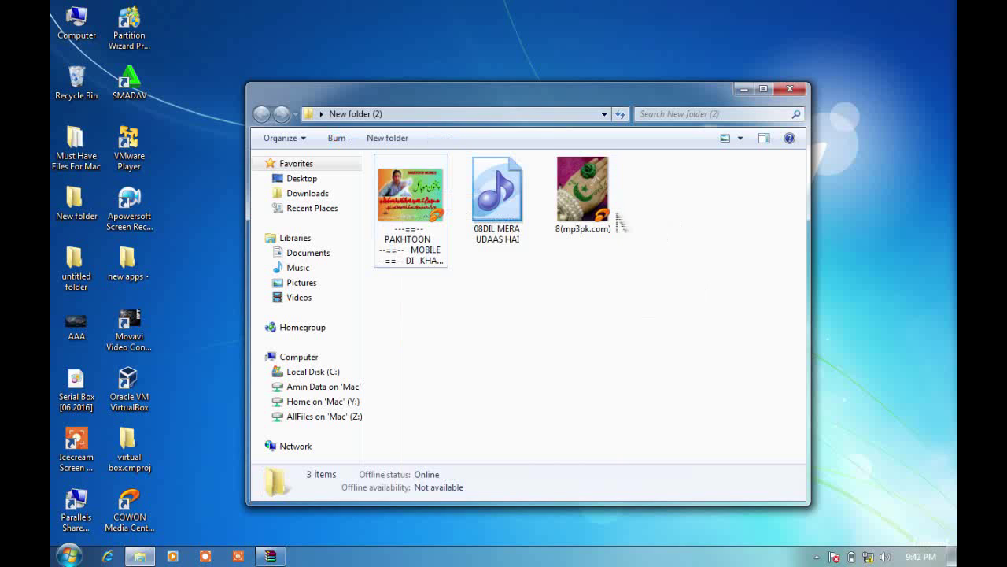
Open Choose default program under Open with for the first song.
click(397, 206)
right_click(406, 197)
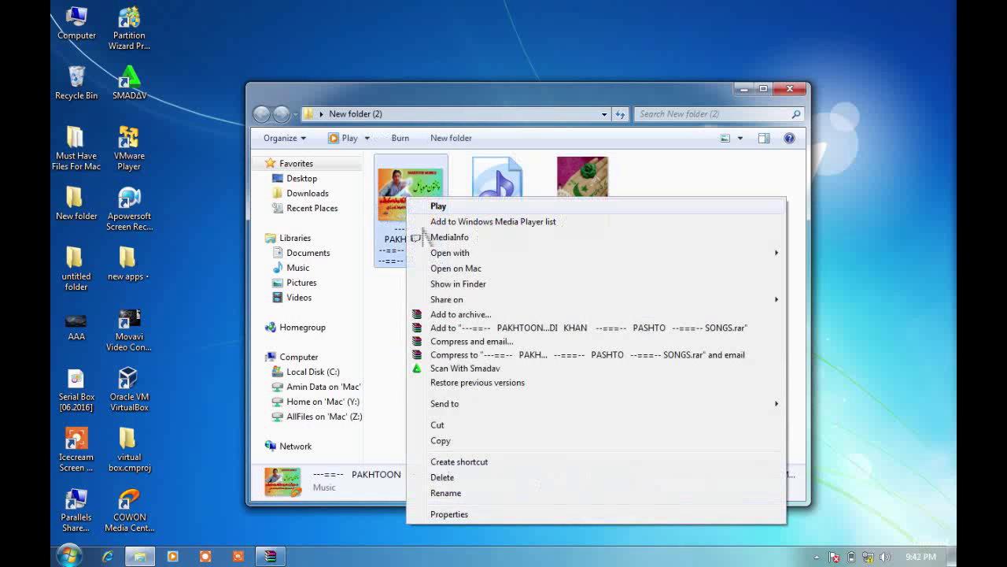
mouse_move(447, 253)
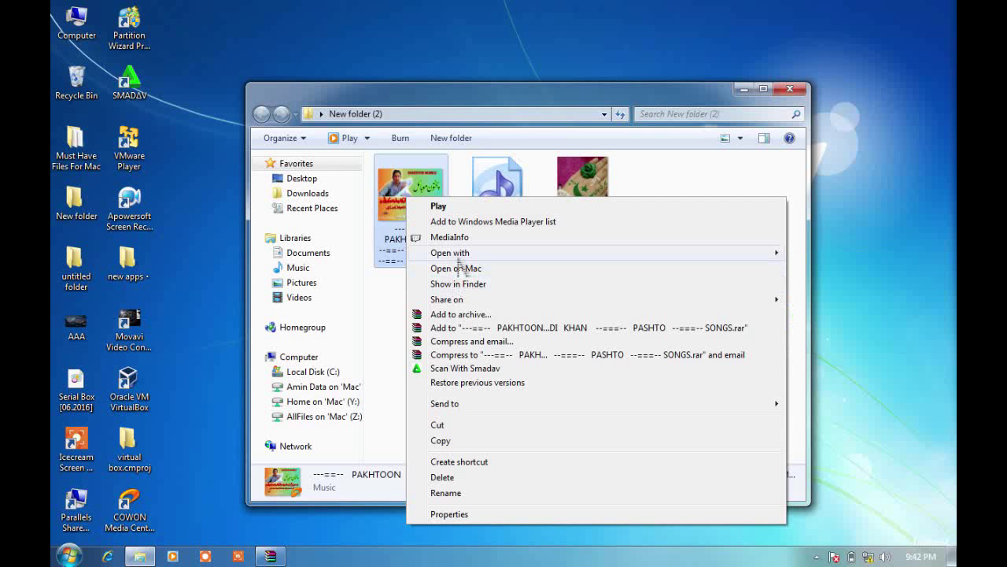
click(849, 353)
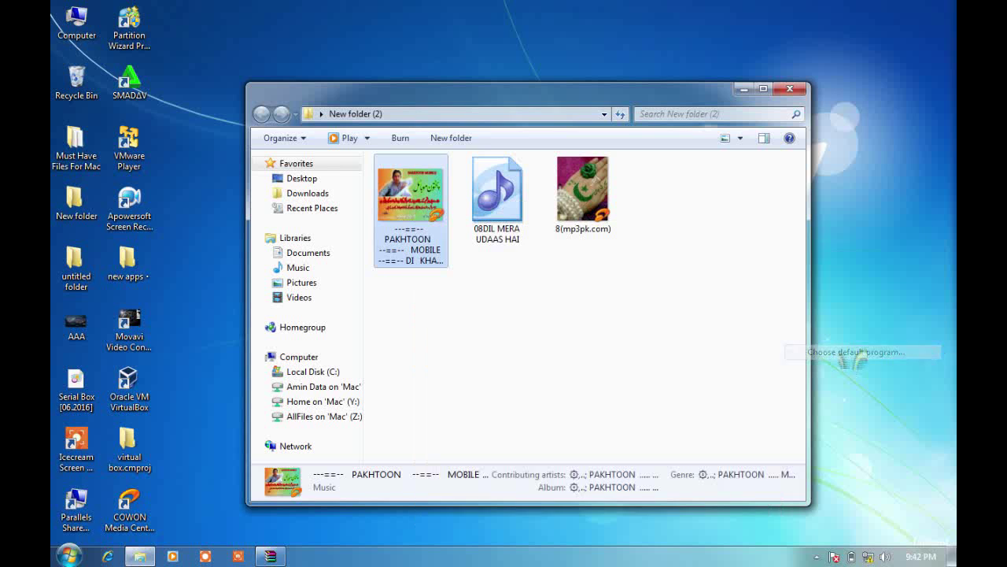
Play the PAKHTOON song in jetAudio, finish its first-run setup, then close the player.
double_click(360, 211)
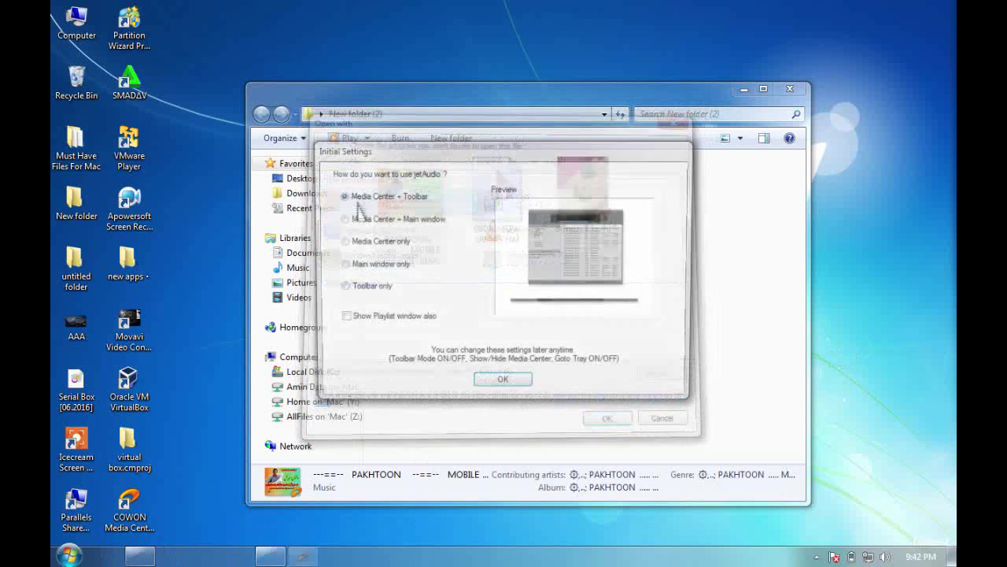
click(503, 386)
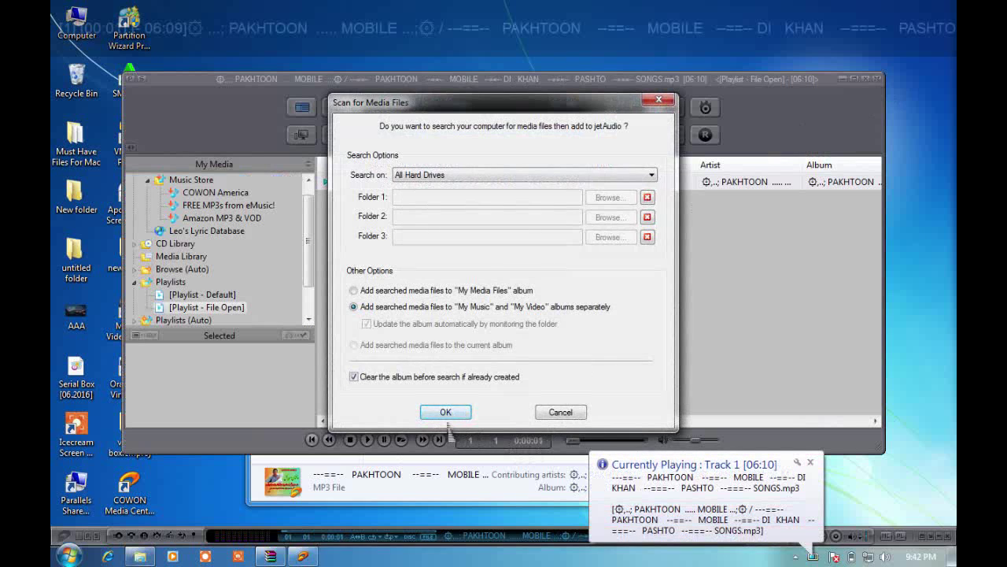
click(445, 411)
click(879, 79)
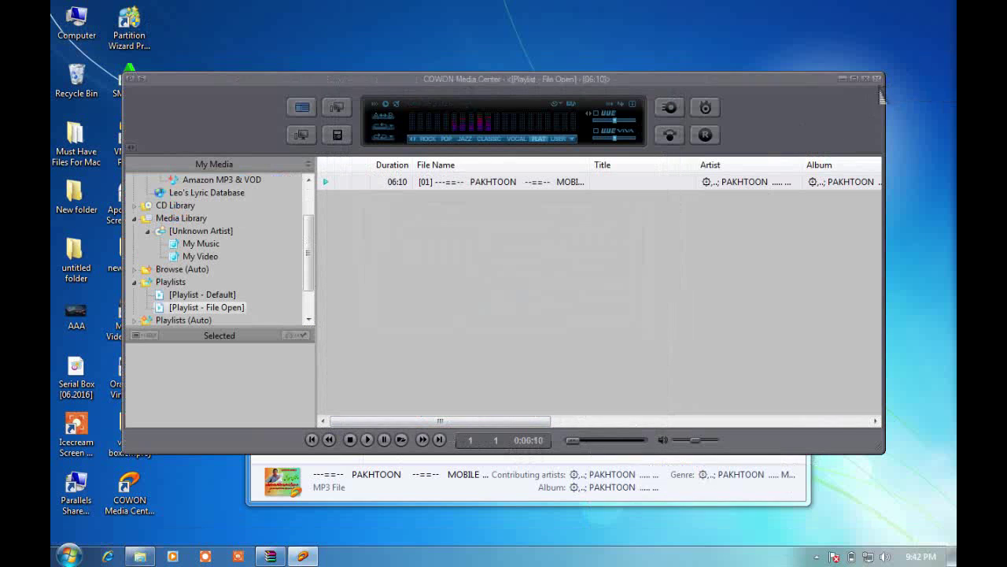
right_click(412, 236)
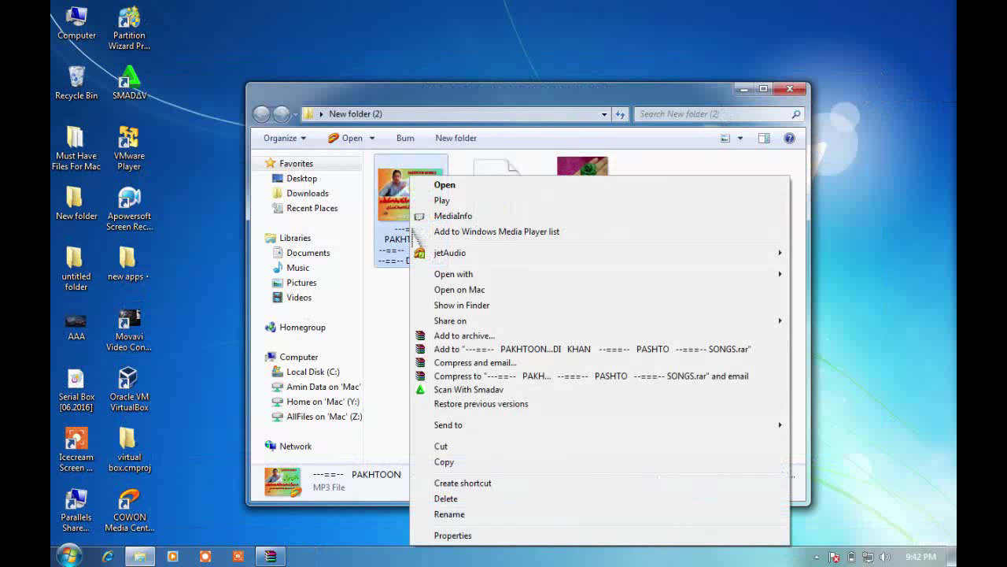
Select all three MP3s and open jetAudio's Edit Tag for them.
click(406, 308)
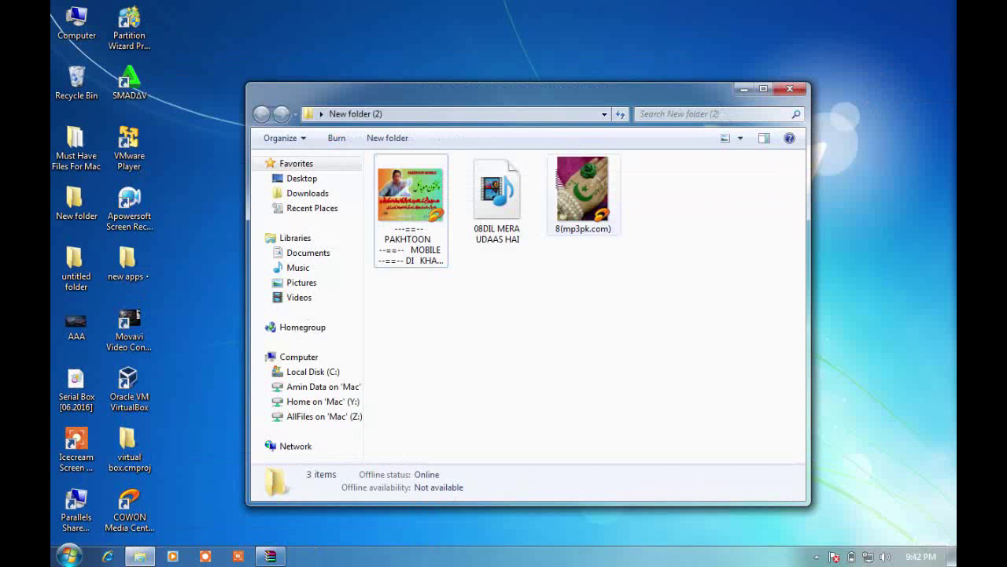
drag(667, 201, 386, 181)
right_click(409, 228)
mouse_move(461, 290)
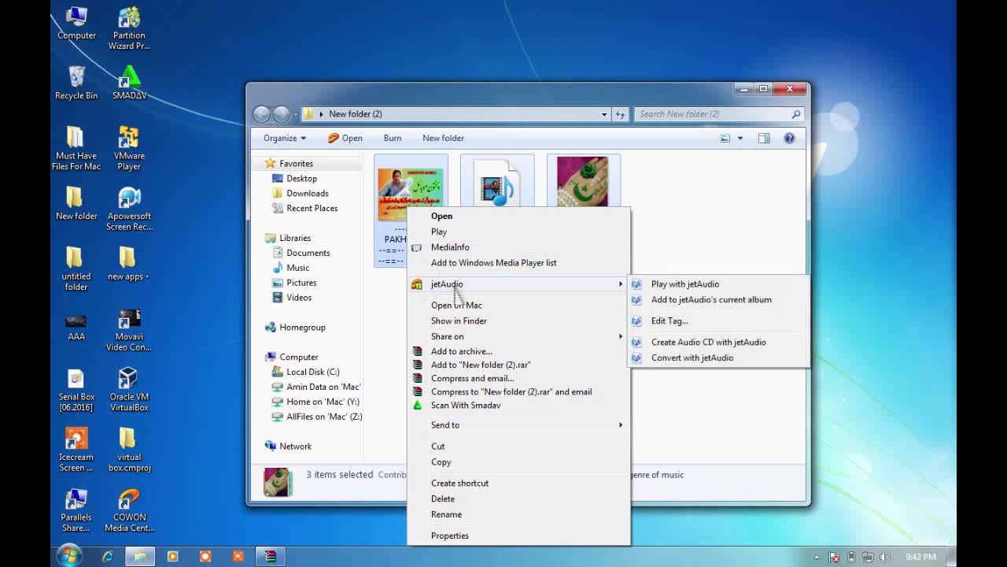
click(670, 327)
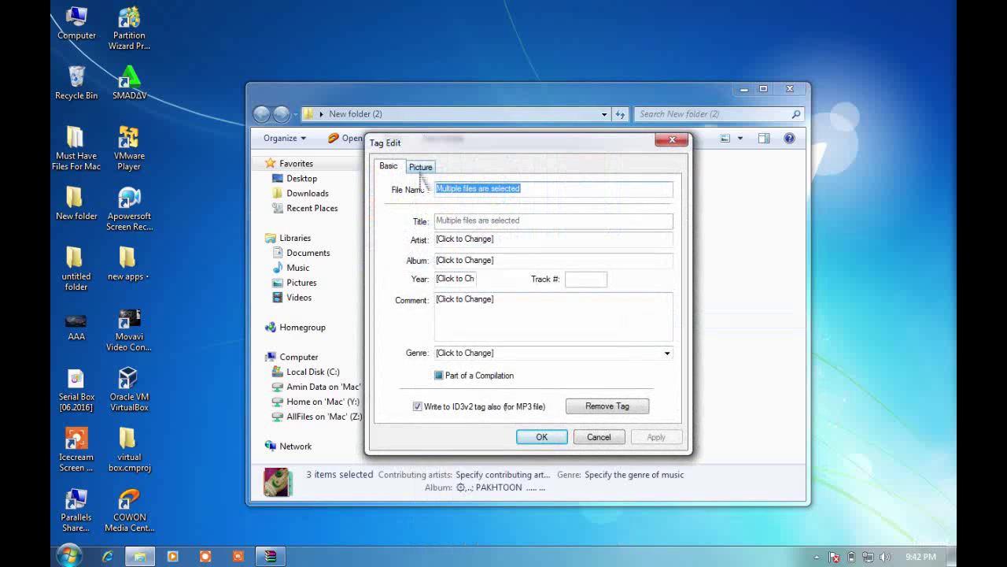
On the Picture tab, clear all cover pictures from the three songs and save with OK.
click(421, 167)
click(636, 271)
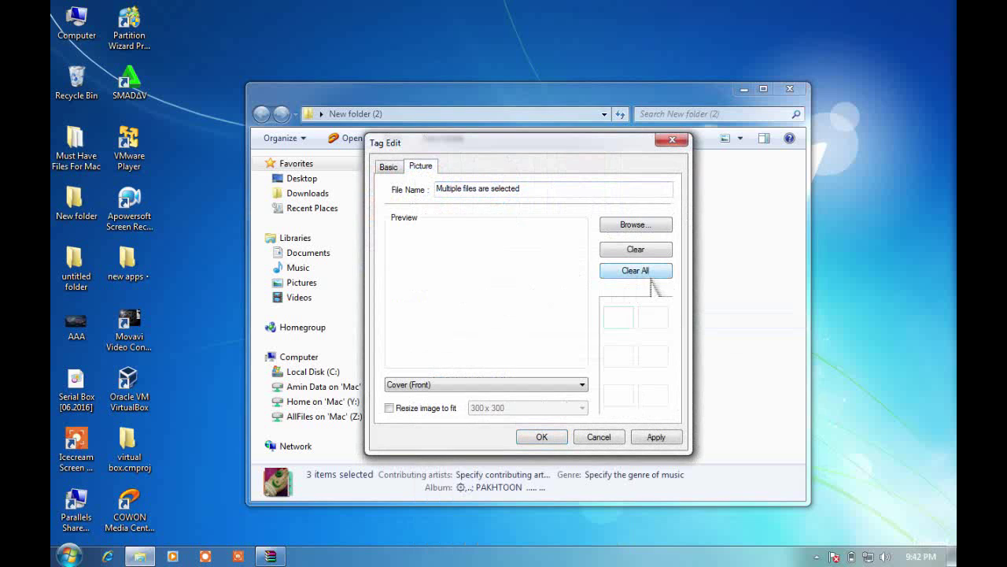
click(626, 251)
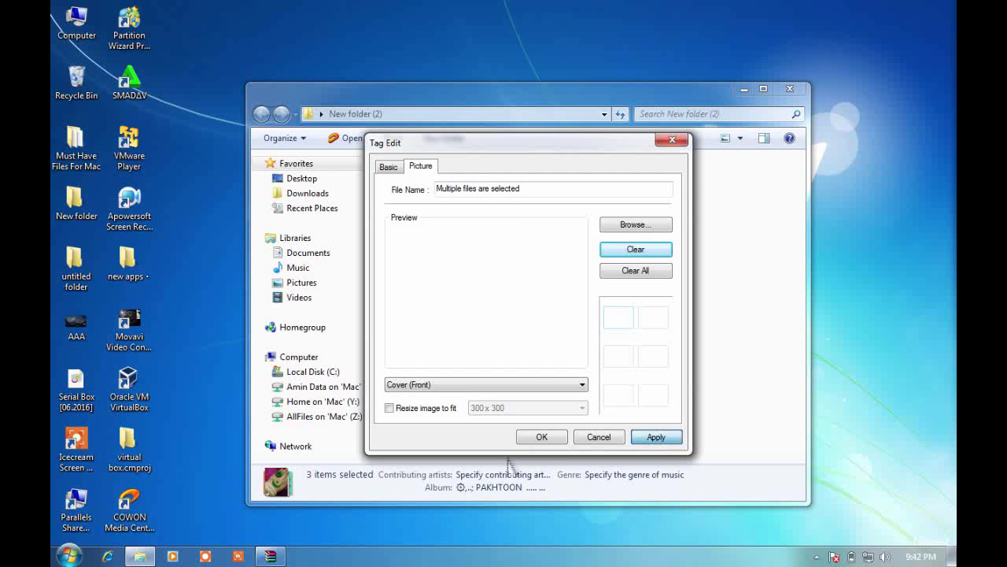
click(542, 437)
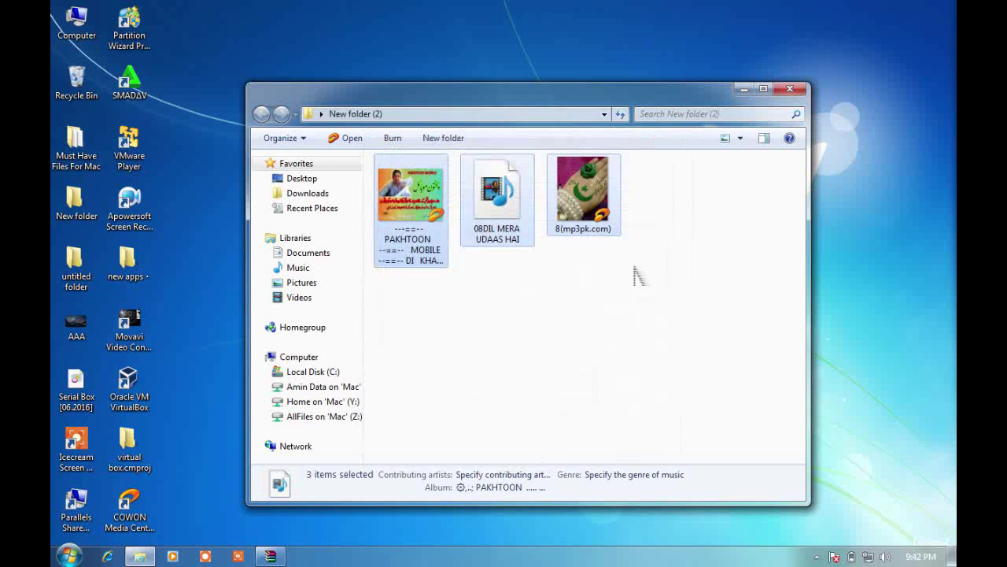
click(636, 274)
right_click(634, 267)
Refresh the folder and reselect all three MP3 files.
click(661, 316)
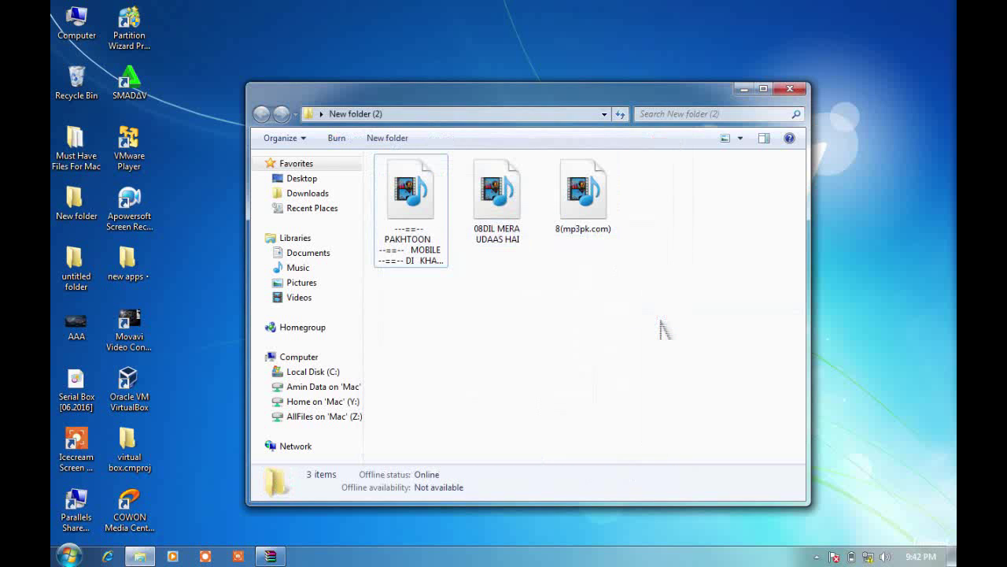
drag(682, 196, 697, 256)
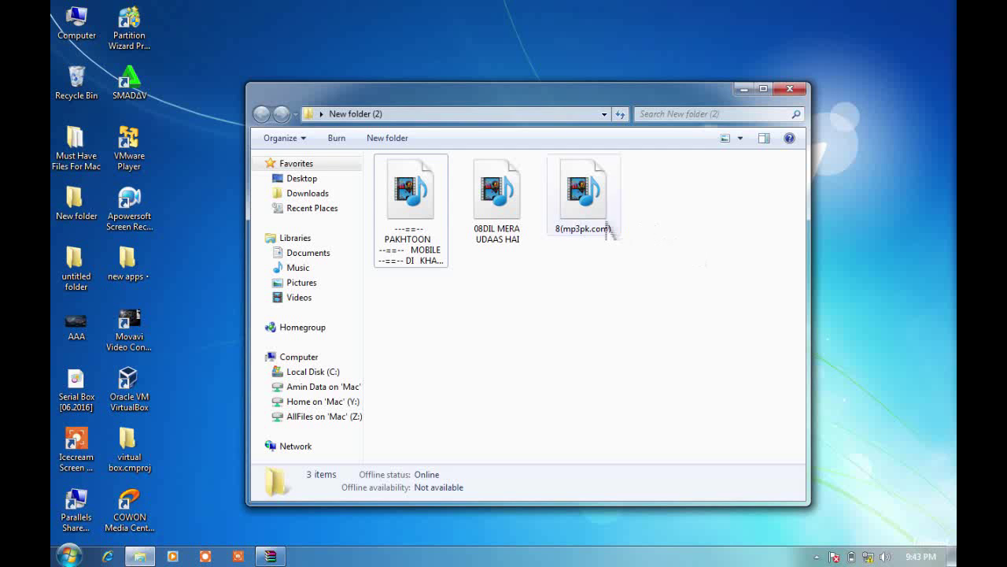
drag(669, 188, 431, 208)
right_click(431, 207)
click(696, 186)
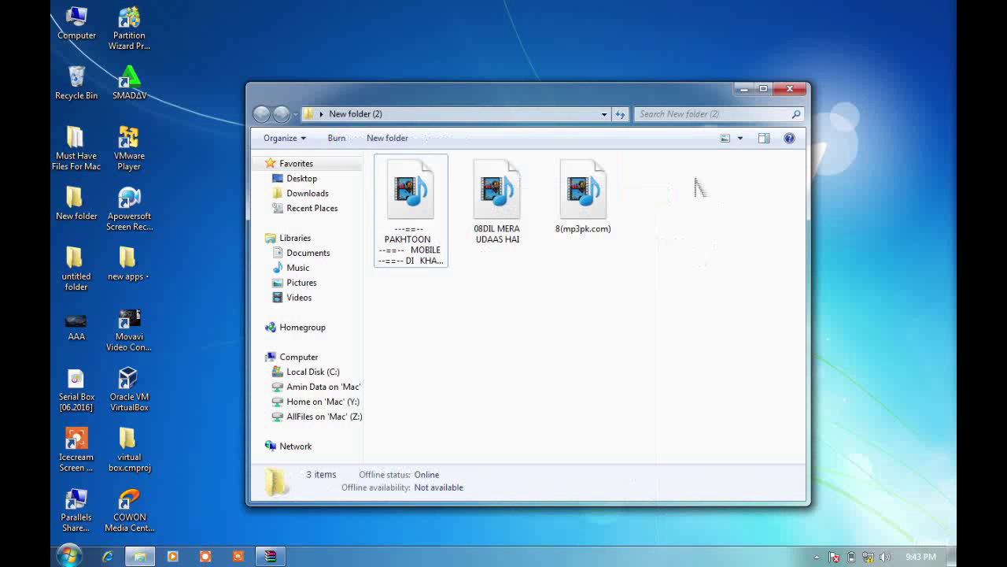
drag(669, 200, 413, 208)
Open jetAudio's Edit Tag for the three files at the Picture tab.
right_click(416, 213)
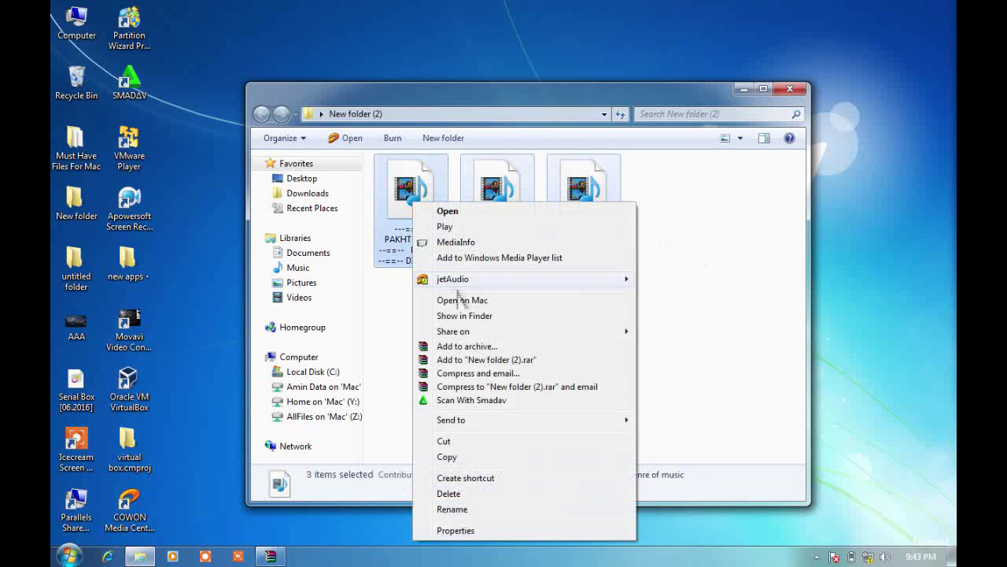
mouse_move(457, 281)
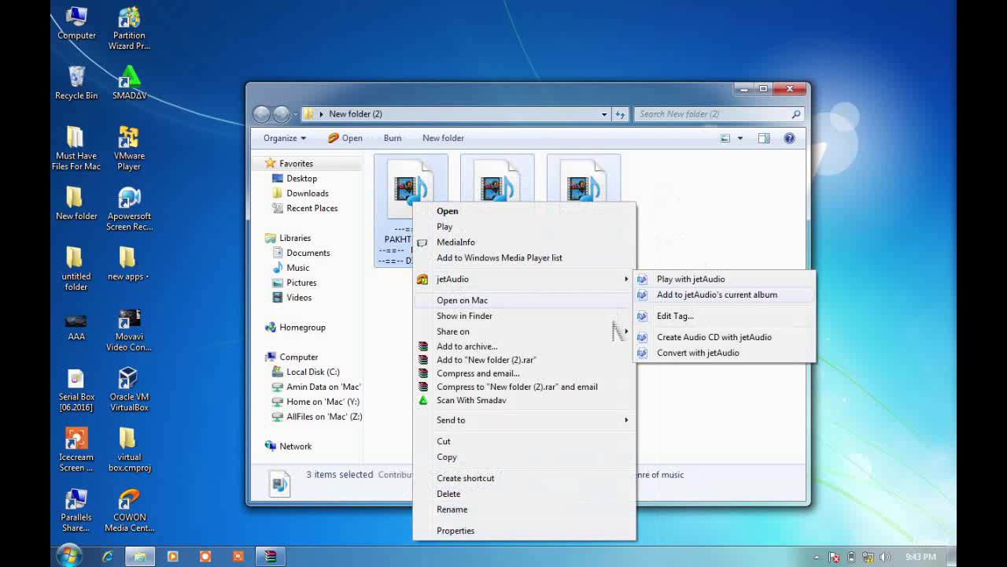
click(673, 318)
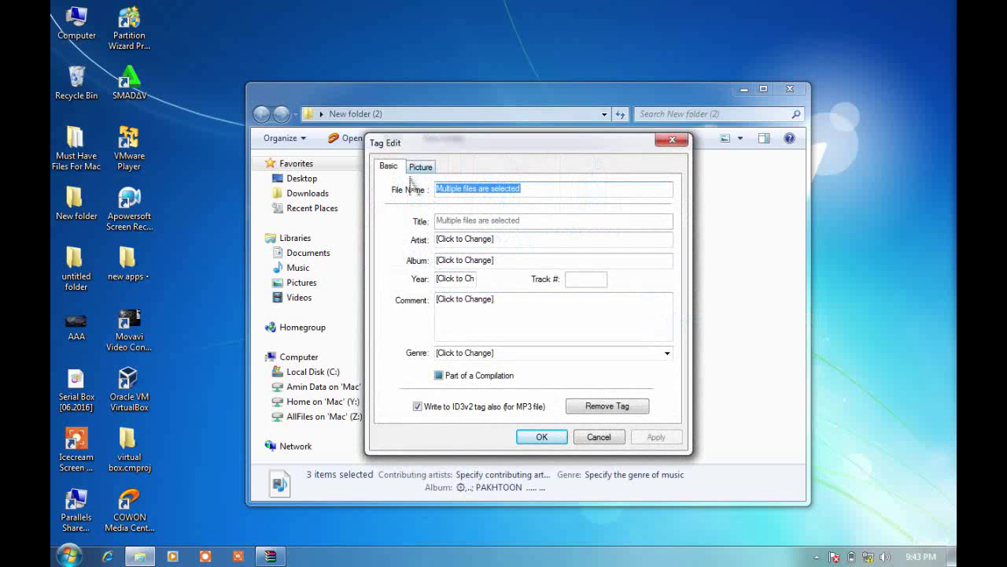
click(422, 166)
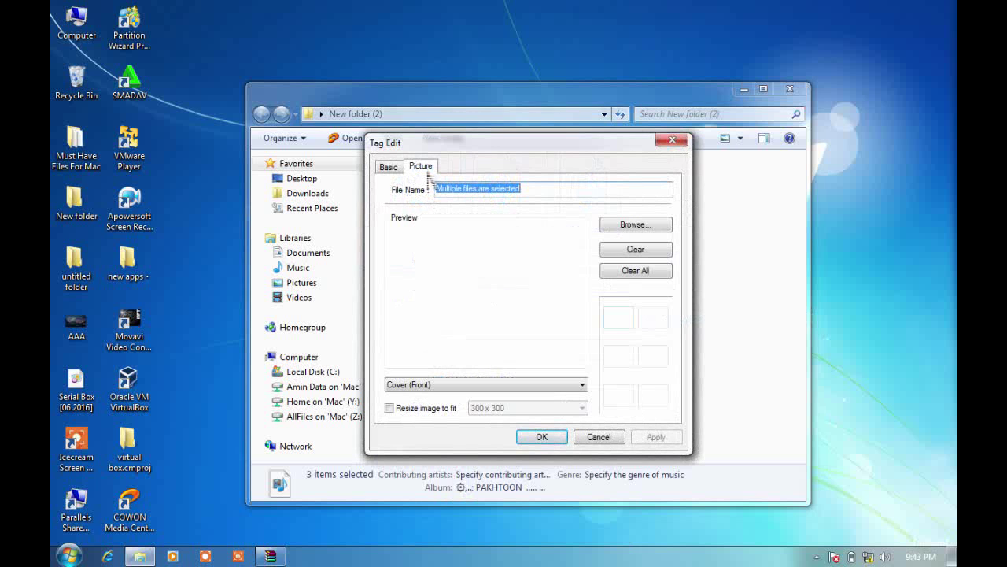
Load the portrait photo from the Pictures library as the cover, apply it and save.
click(630, 226)
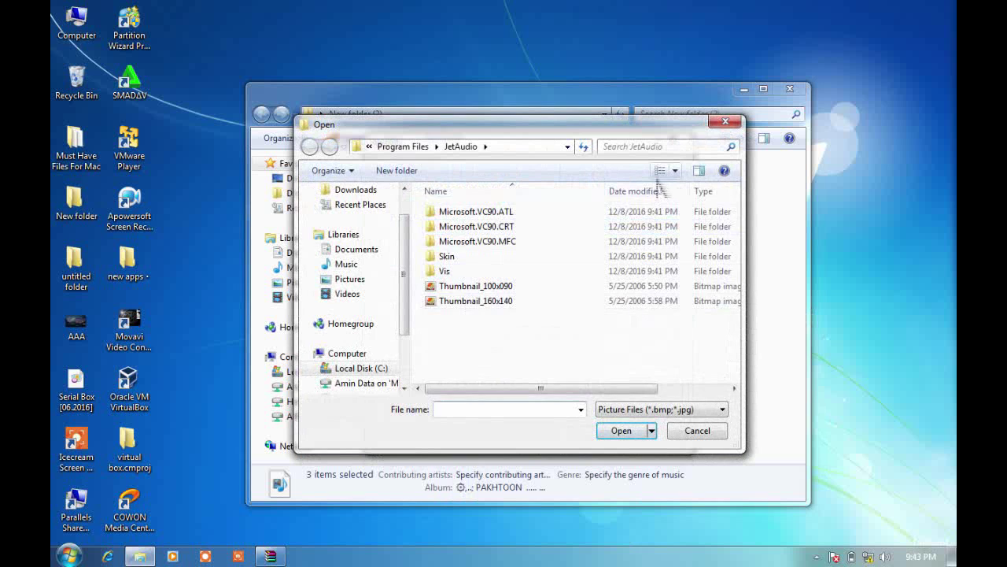
click(659, 171)
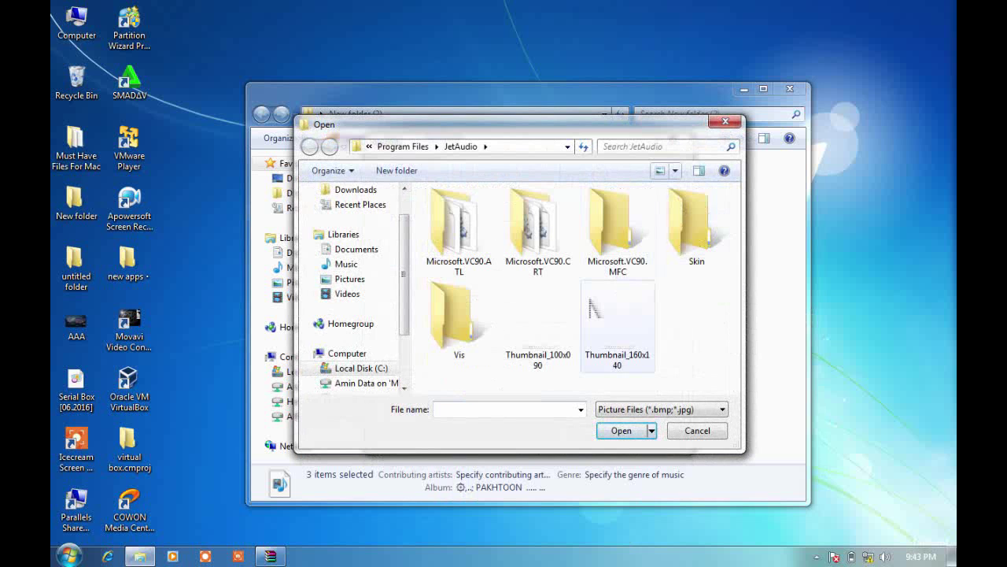
click(364, 248)
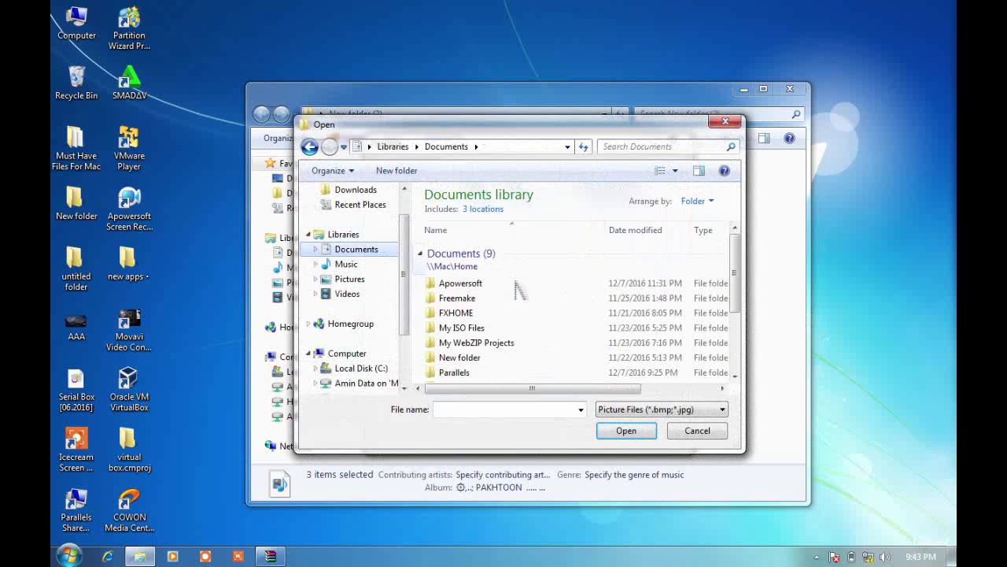
click(659, 171)
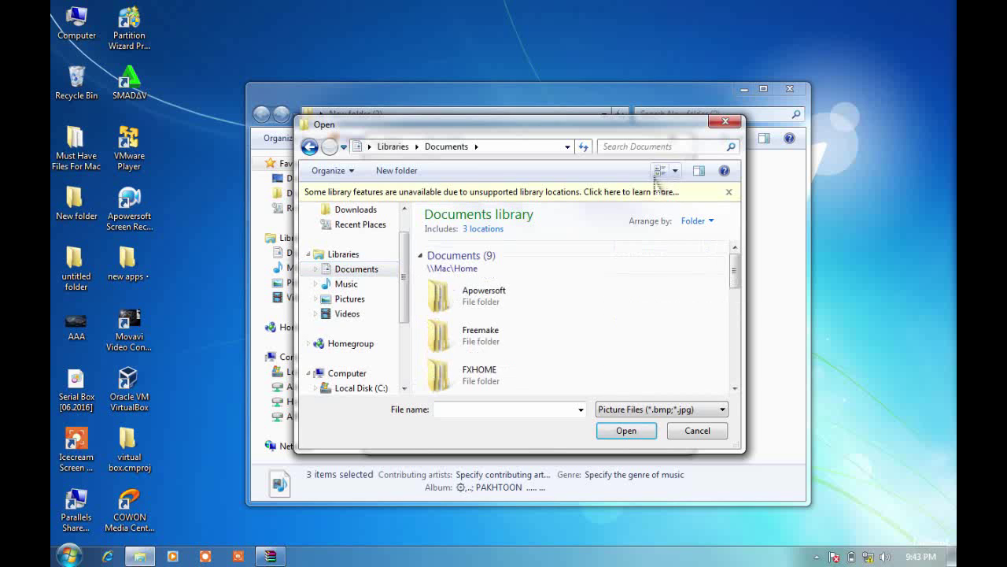
drag(735, 280, 735, 354)
click(350, 298)
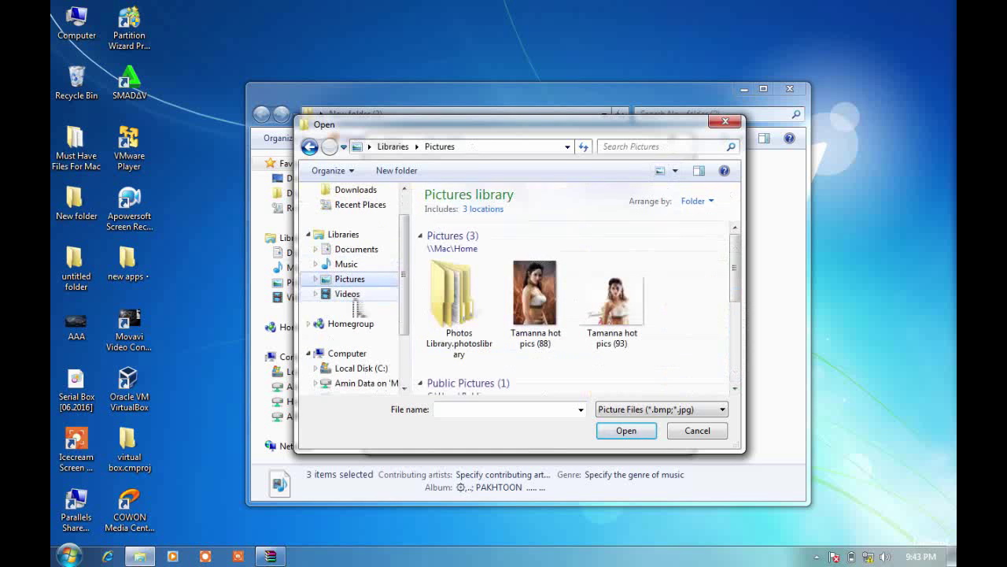
mouse_move(734, 279)
mouse_down()
mouse_move(733, 342)
mouse_move(734, 299)
mouse_up()
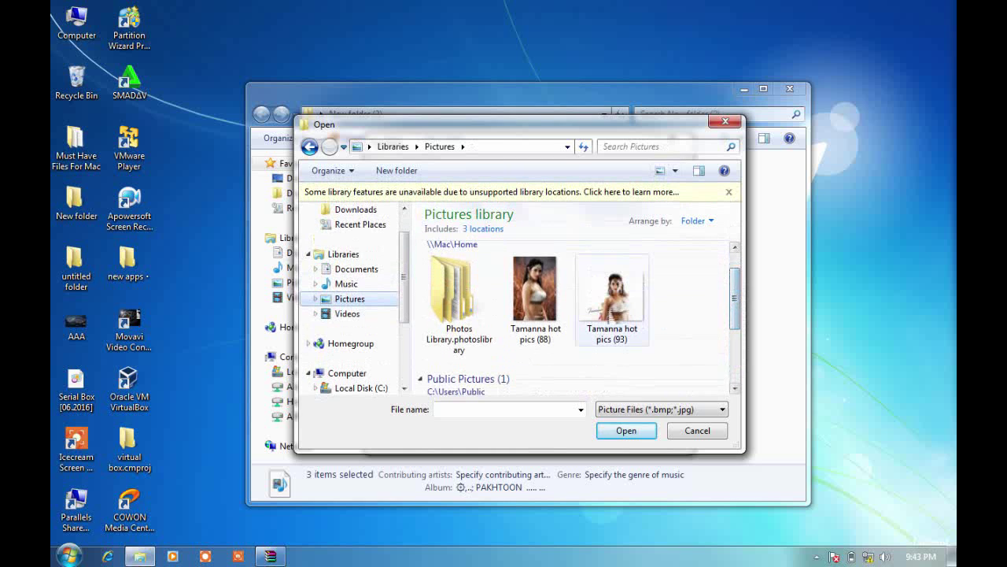
click(610, 330)
click(626, 433)
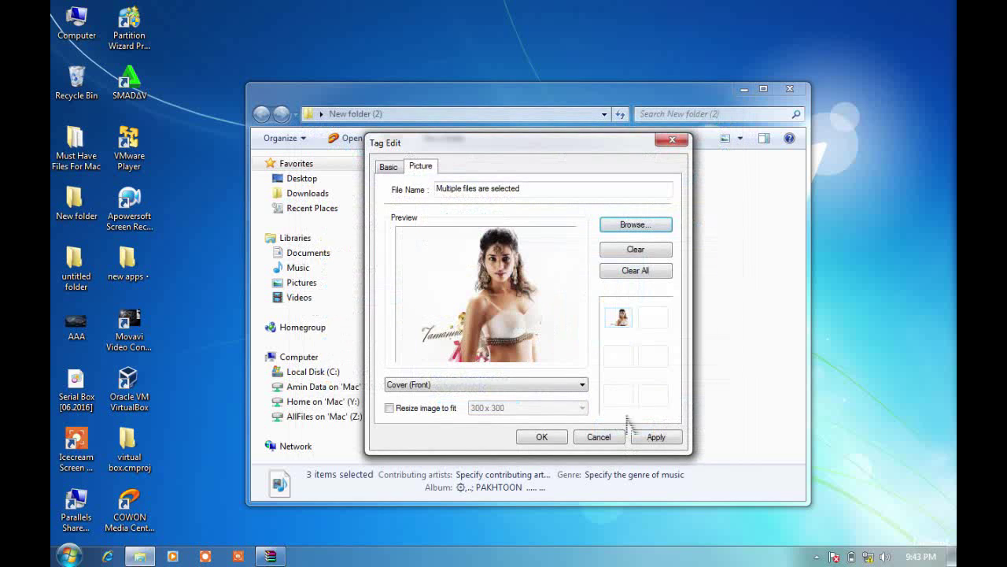
click(648, 439)
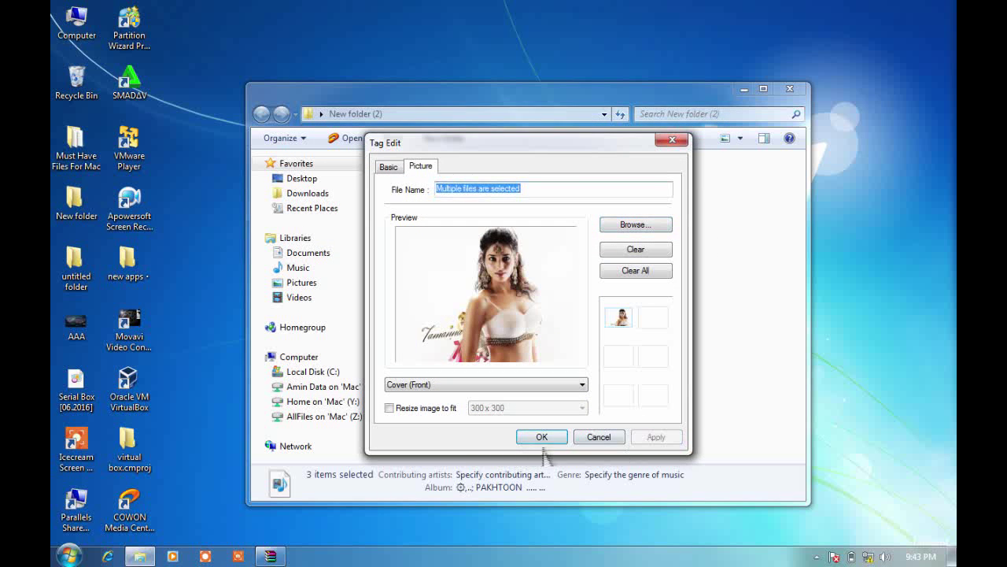
click(542, 438)
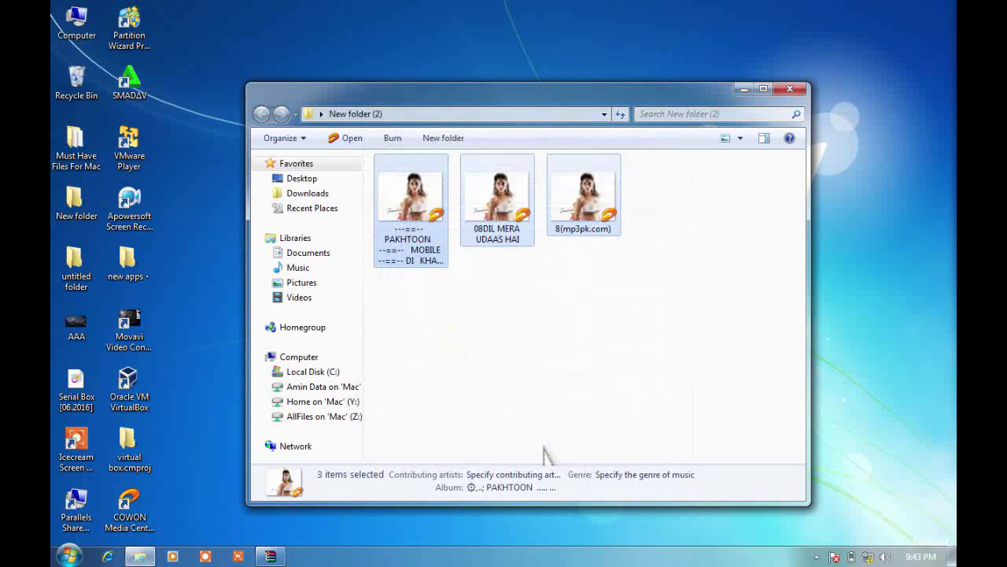
Cycle the folder through its view layouts and return to large icons.
click(725, 138)
click(726, 143)
click(725, 144)
click(726, 143)
click(726, 144)
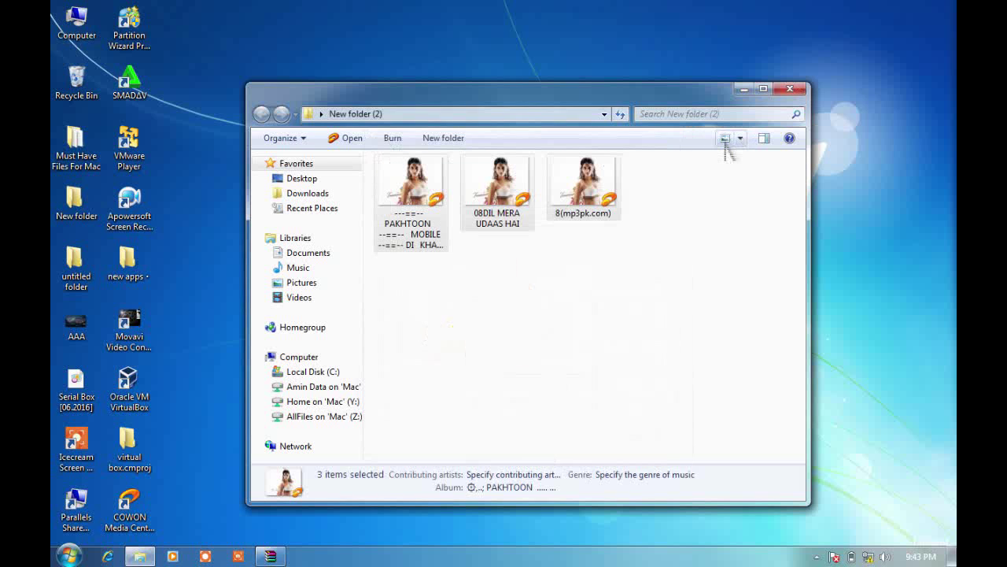
mouse_move(710, 221)
mouse_down()
mouse_move(669, 211)
mouse_move(390, 254)
mouse_move(656, 152)
mouse_move(716, 206)
mouse_up()
Open jetAudio's tag editor for 08DIL MERA UDAAS HAI.mp3.
click(521, 197)
right_click(522, 197)
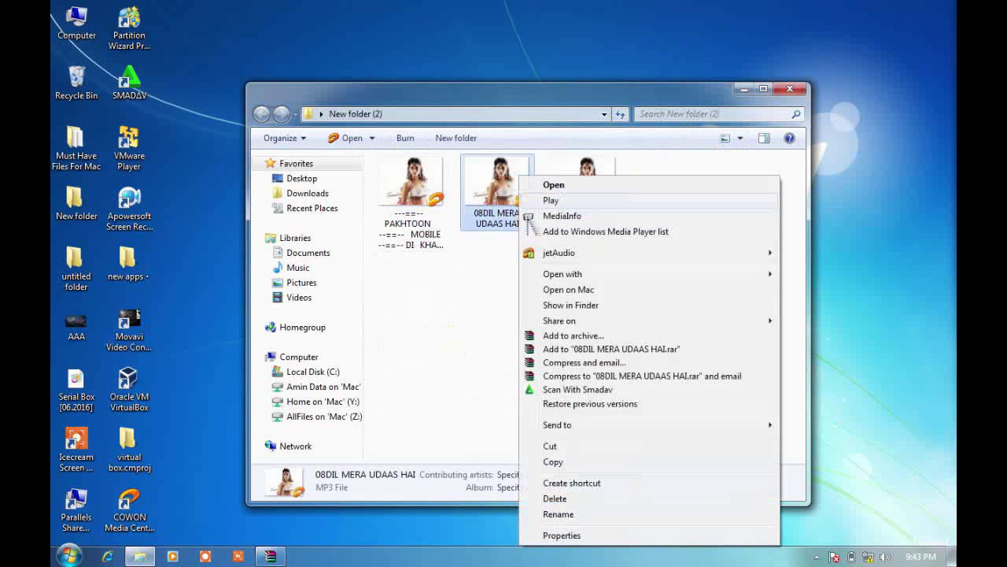
mouse_move(574, 262)
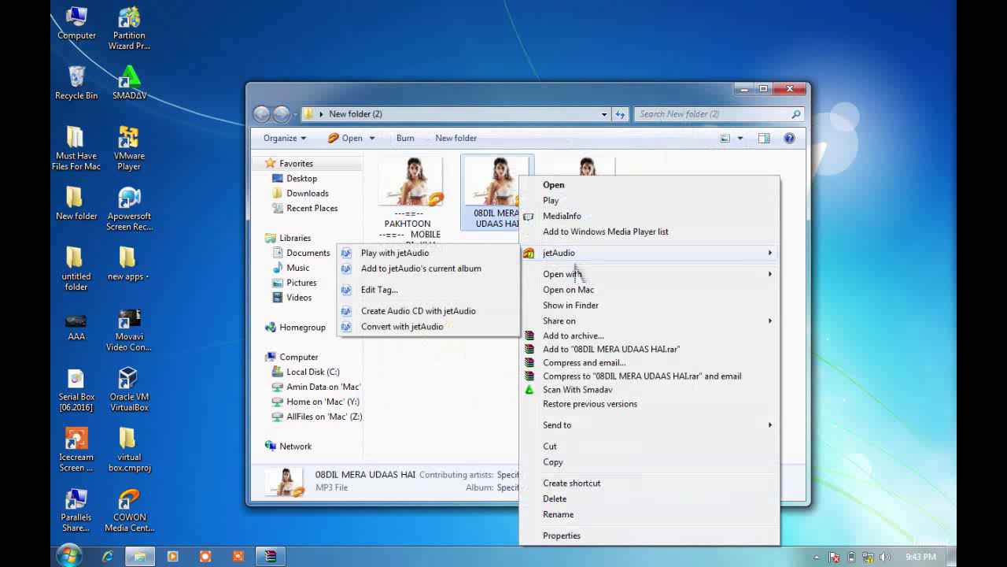
click(390, 291)
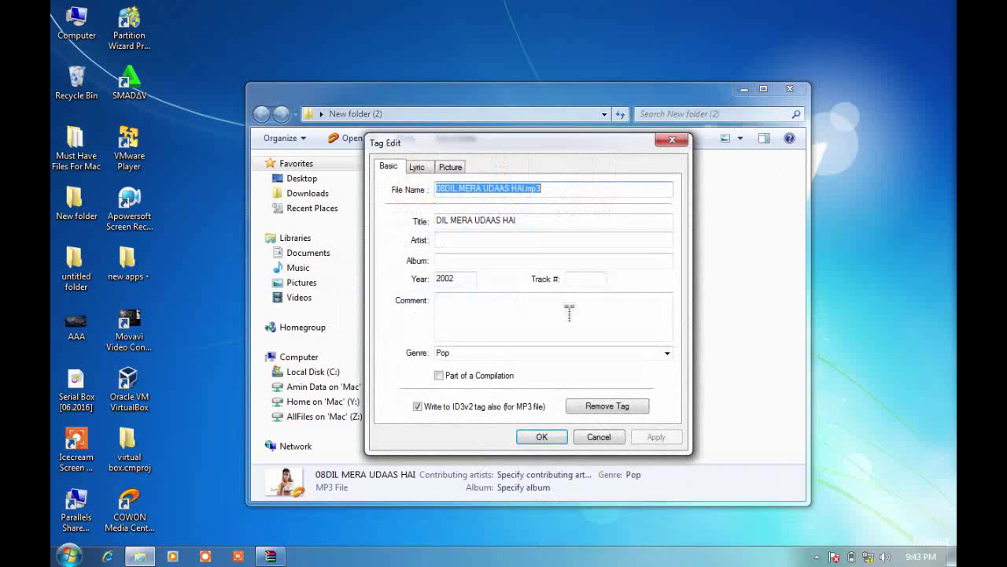
Clear the song's cover art and save the Hydrangeas sample picture as its front cover.
click(451, 167)
click(635, 270)
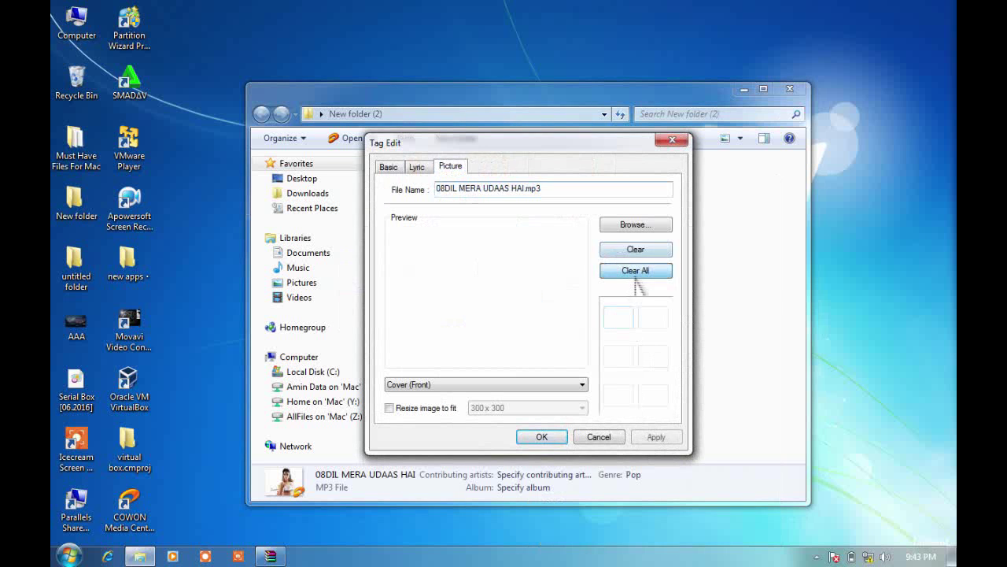
click(635, 226)
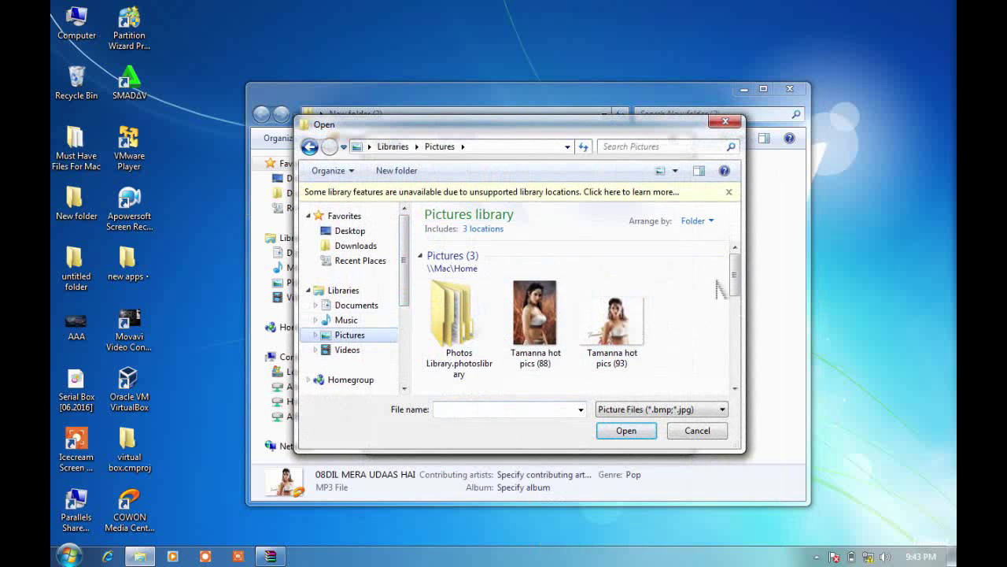
drag(734, 289, 735, 338)
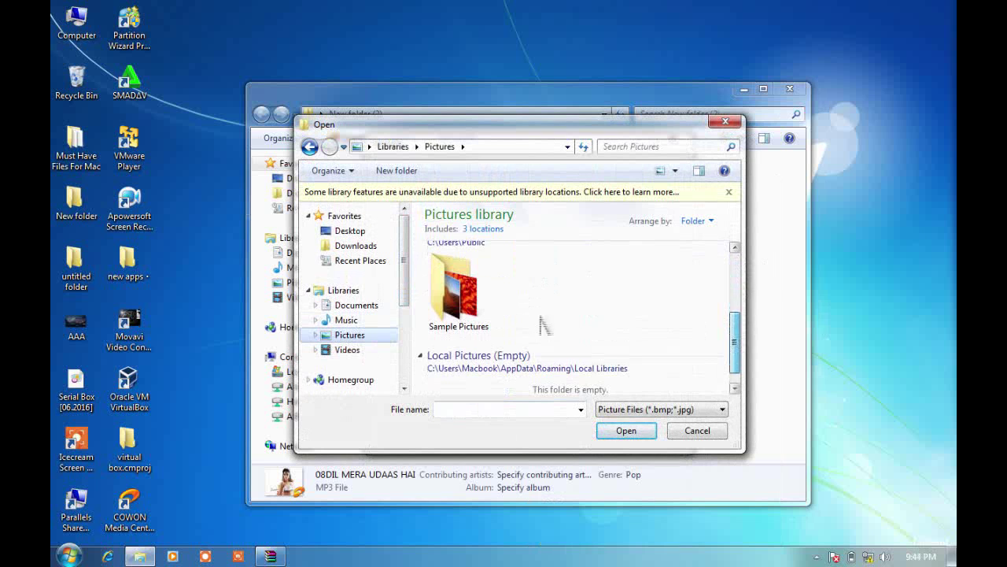
double_click(480, 331)
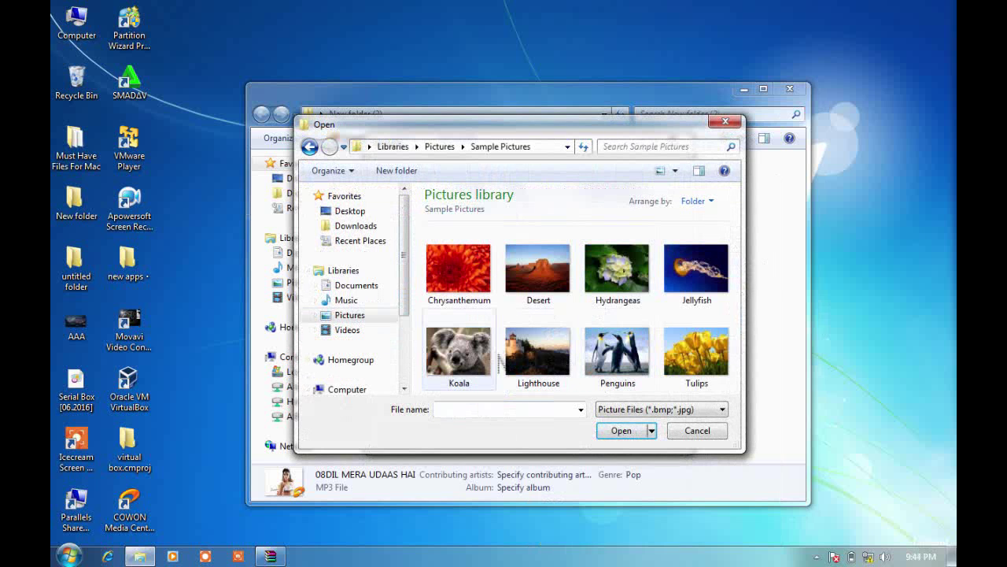
click(620, 431)
click(655, 438)
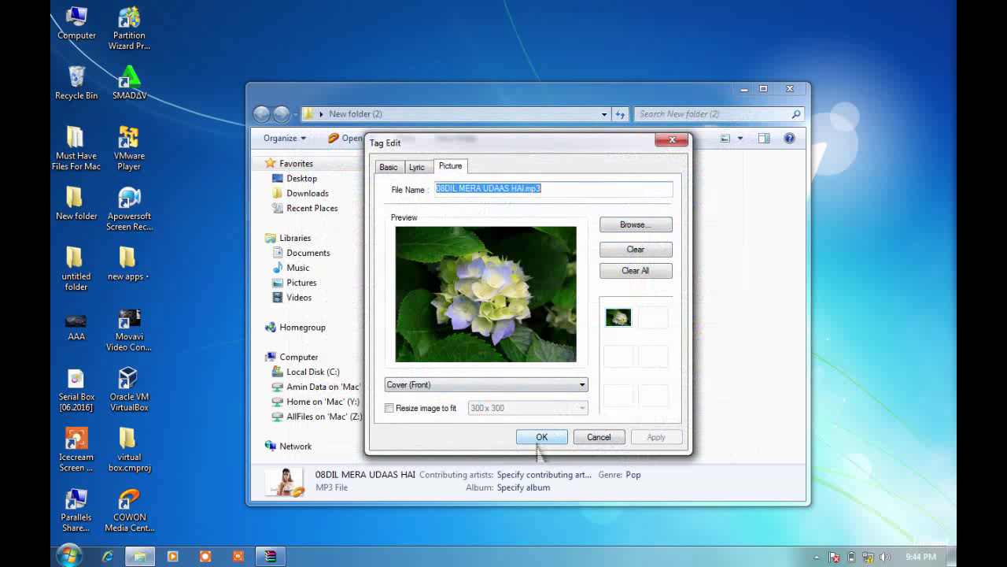
click(542, 439)
click(606, 297)
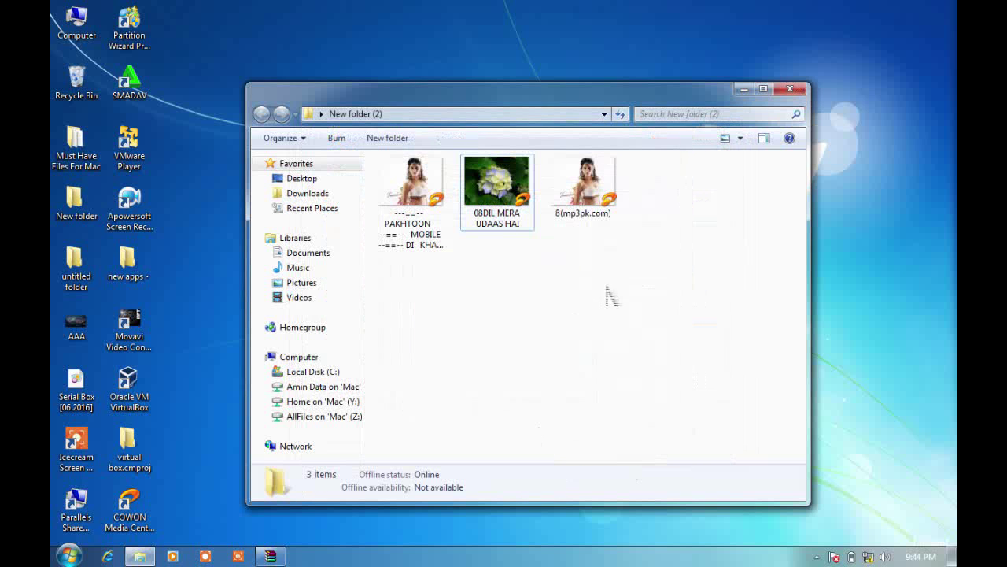
Clear 8(mp3pk.com).mp3's existing cover in jetAudio Tag Edit and apply Tulips as front cover.
right_click(591, 176)
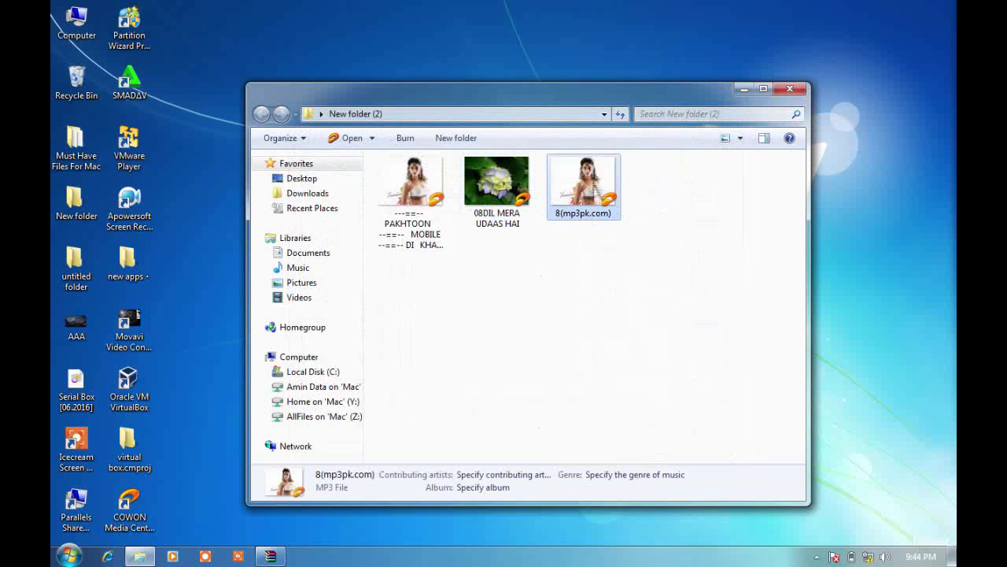
mouse_move(626, 256)
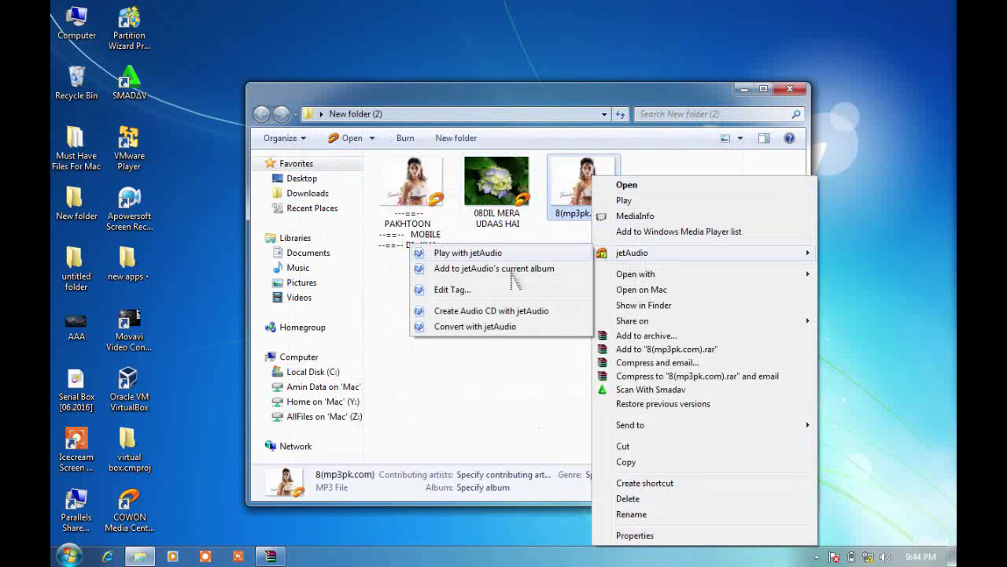
click(445, 290)
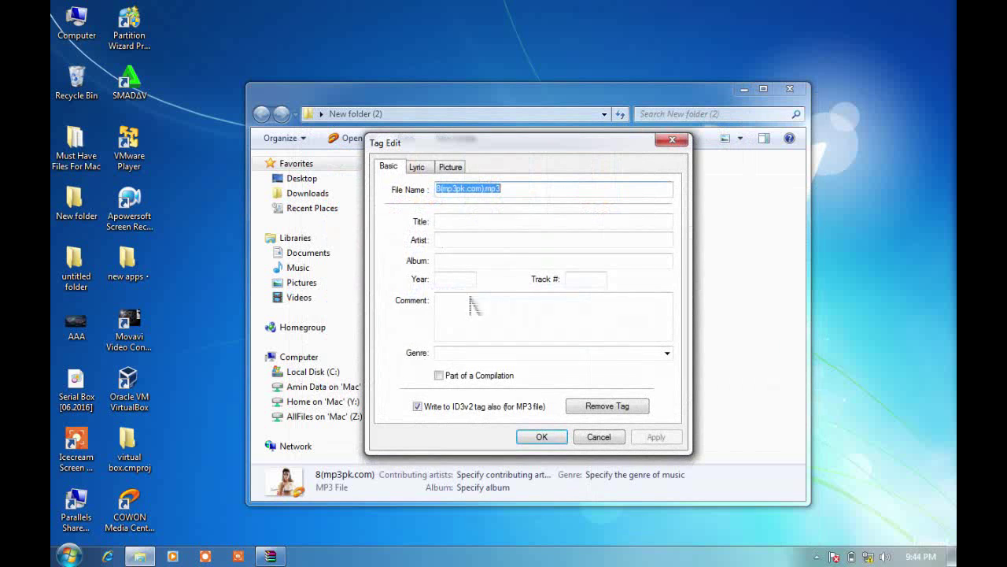
click(452, 174)
click(637, 276)
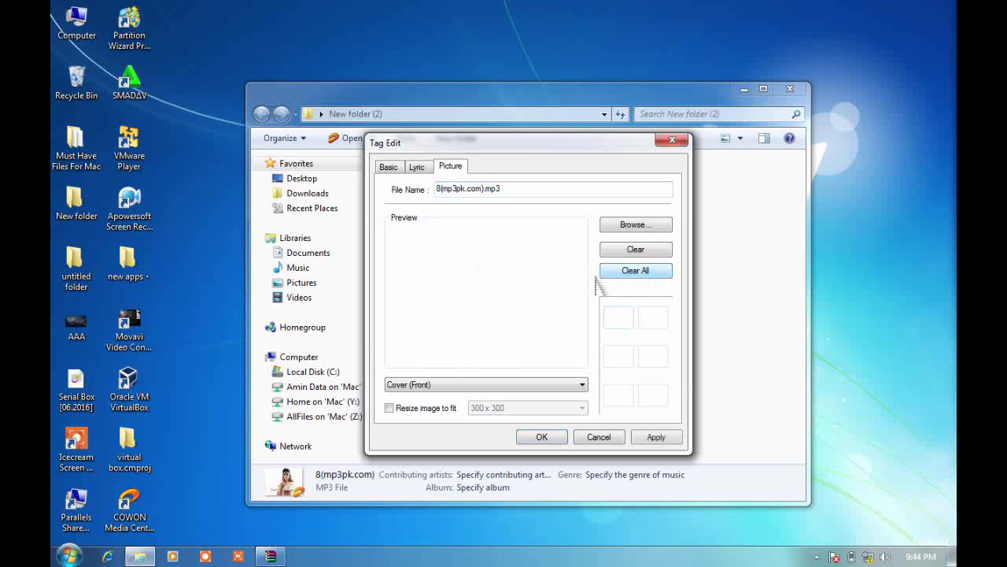
click(634, 225)
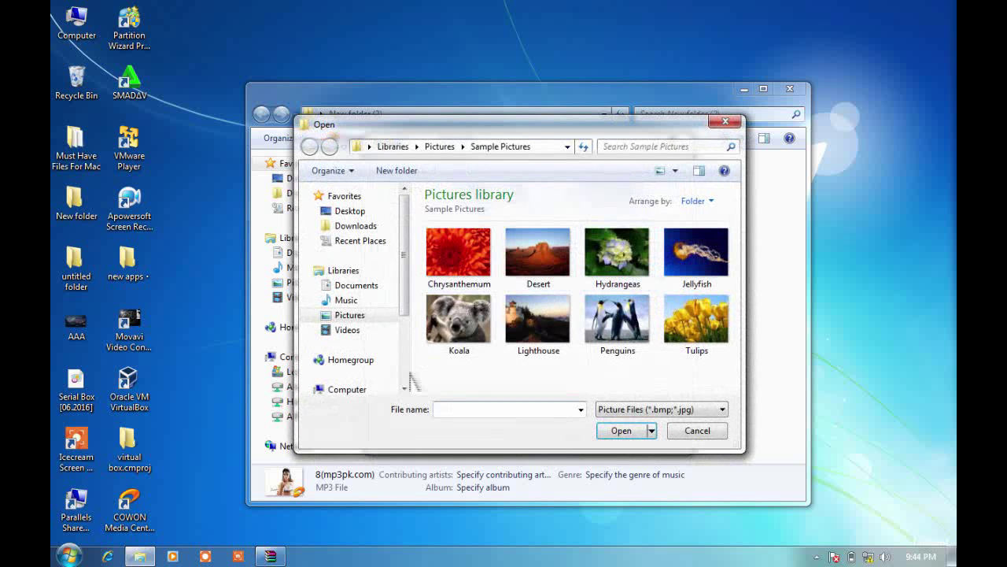
click(707, 325)
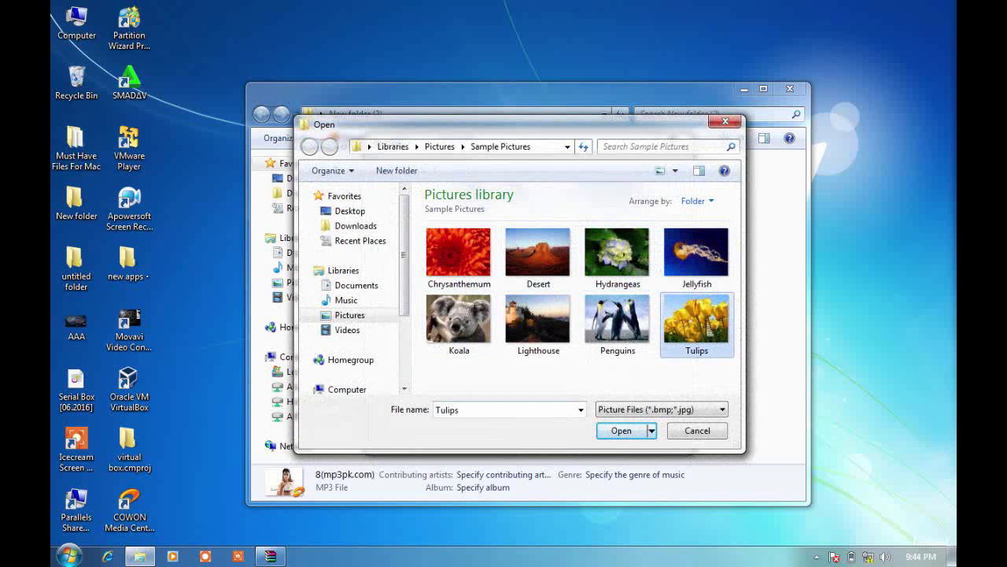
click(623, 431)
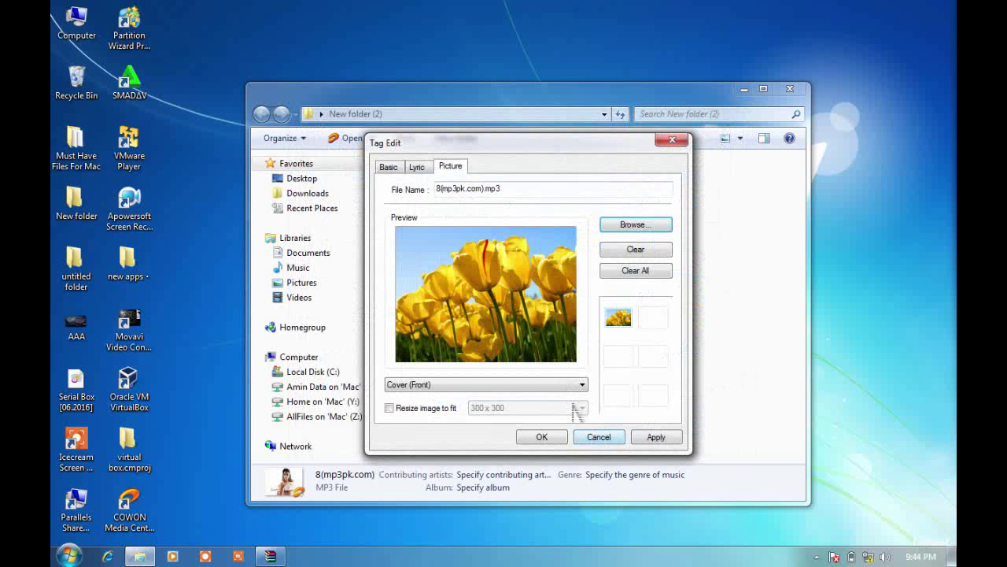
click(656, 439)
click(543, 439)
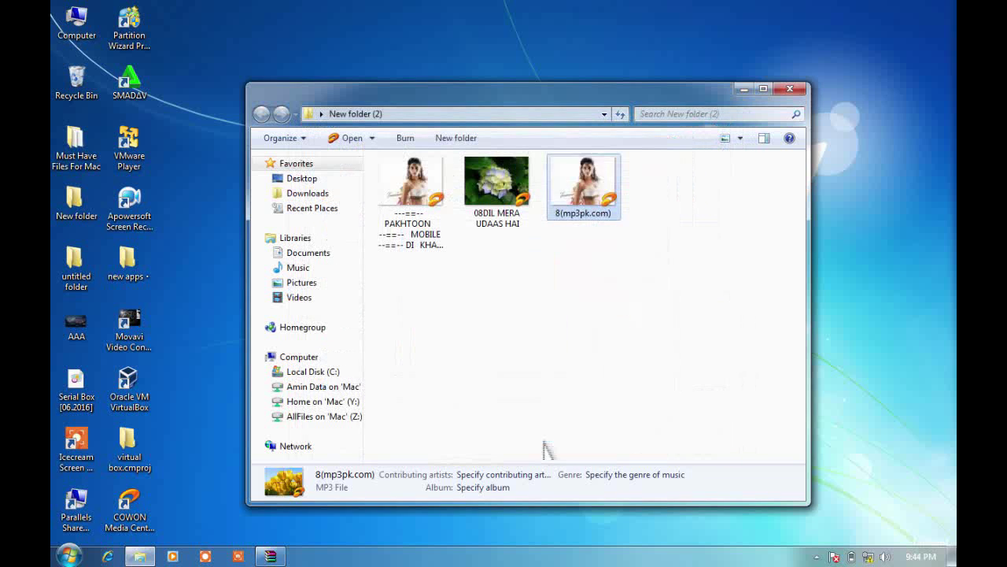
click(678, 309)
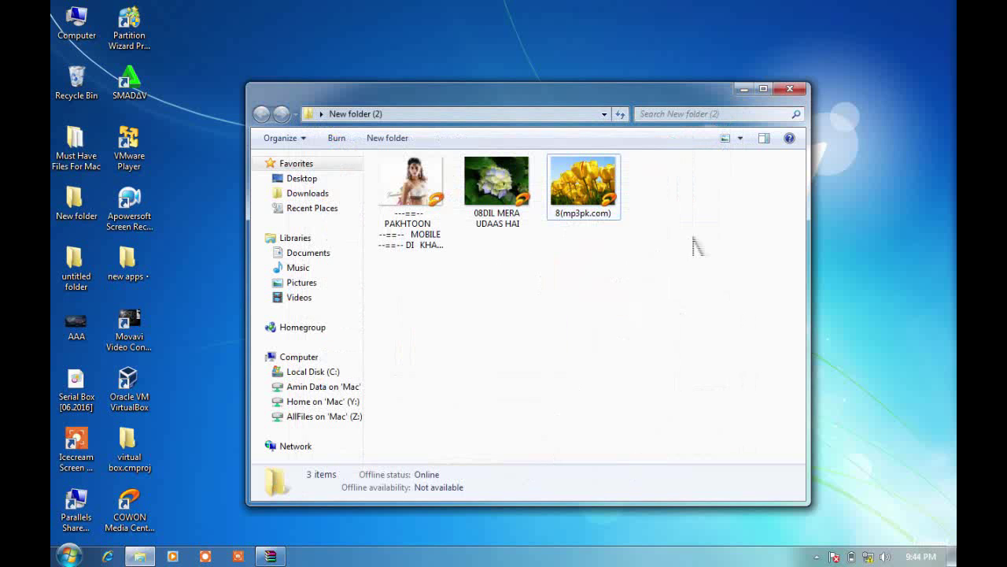
Go to the Videos library via Computer and bring up Open with for google chrome.mp4.
drag(692, 230, 450, 303)
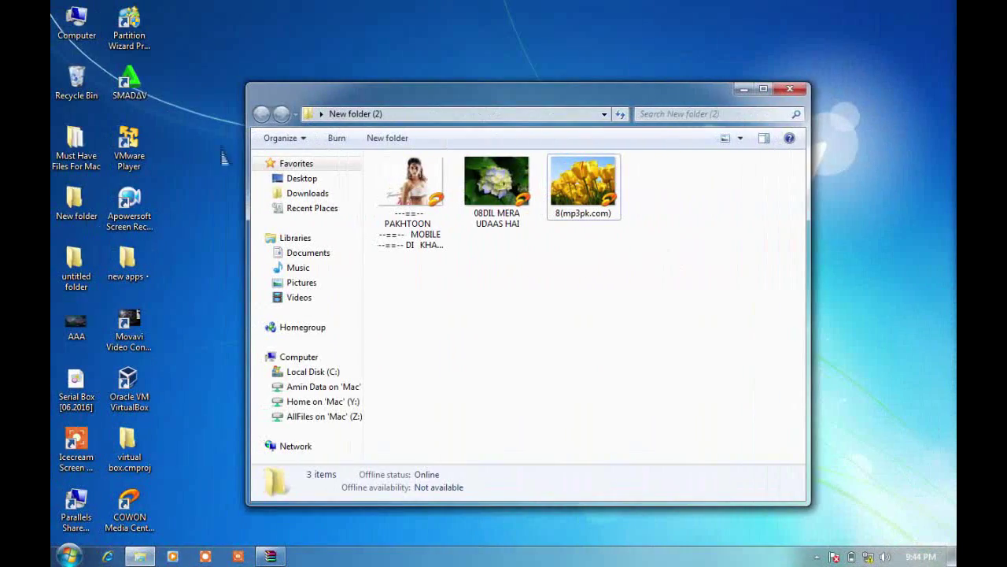
double_click(76, 24)
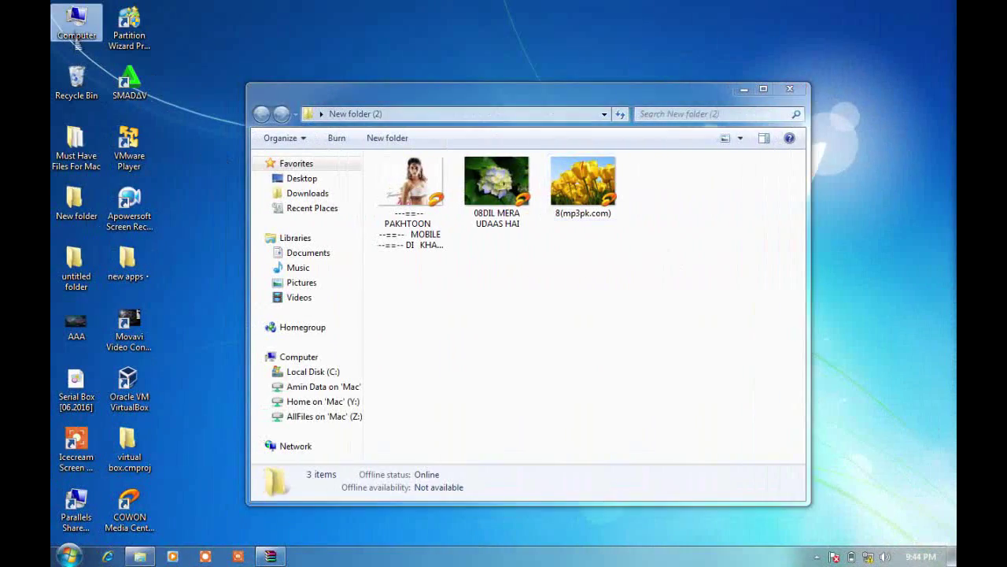
click(319, 316)
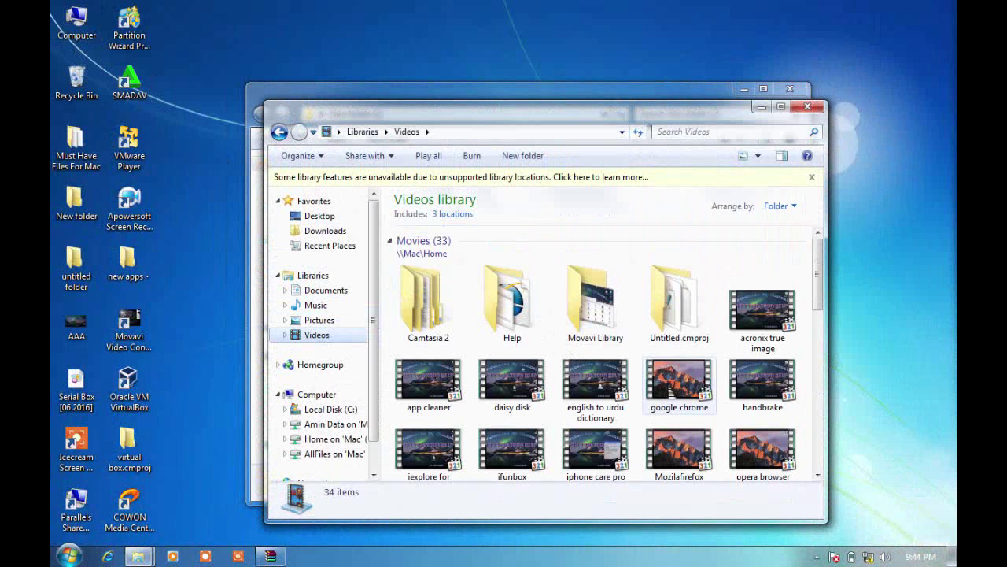
click(679, 382)
right_click(666, 376)
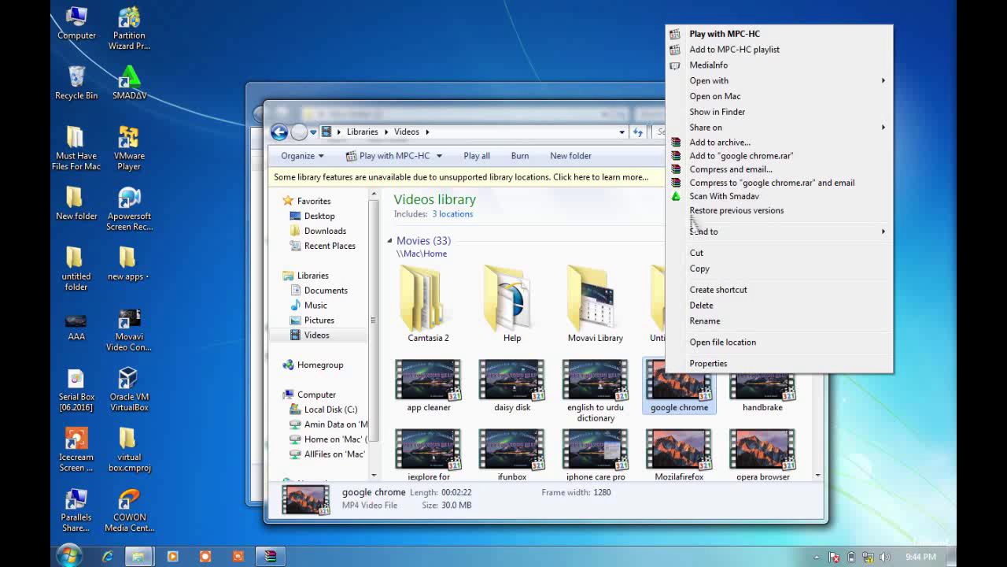
mouse_move(715, 85)
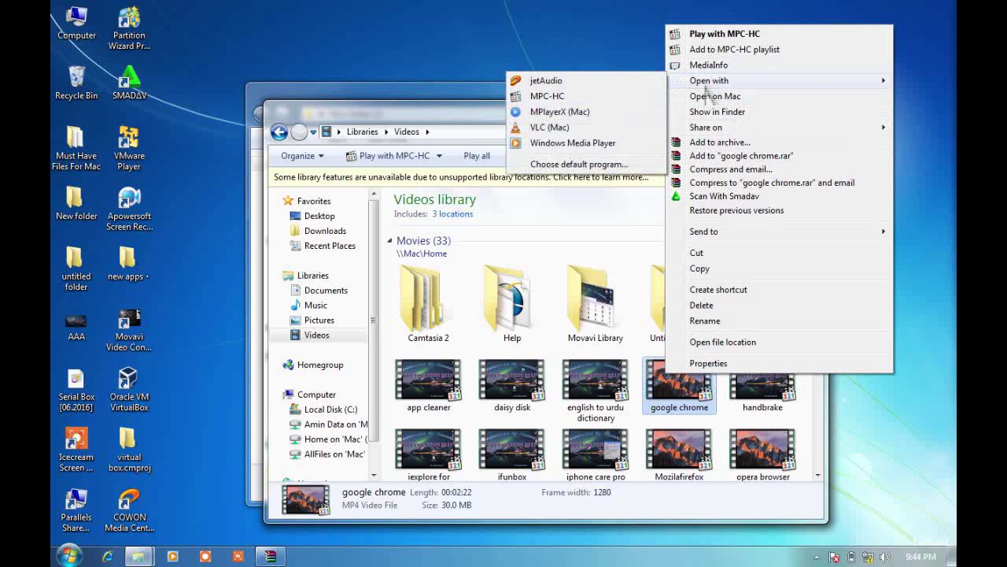
click(572, 165)
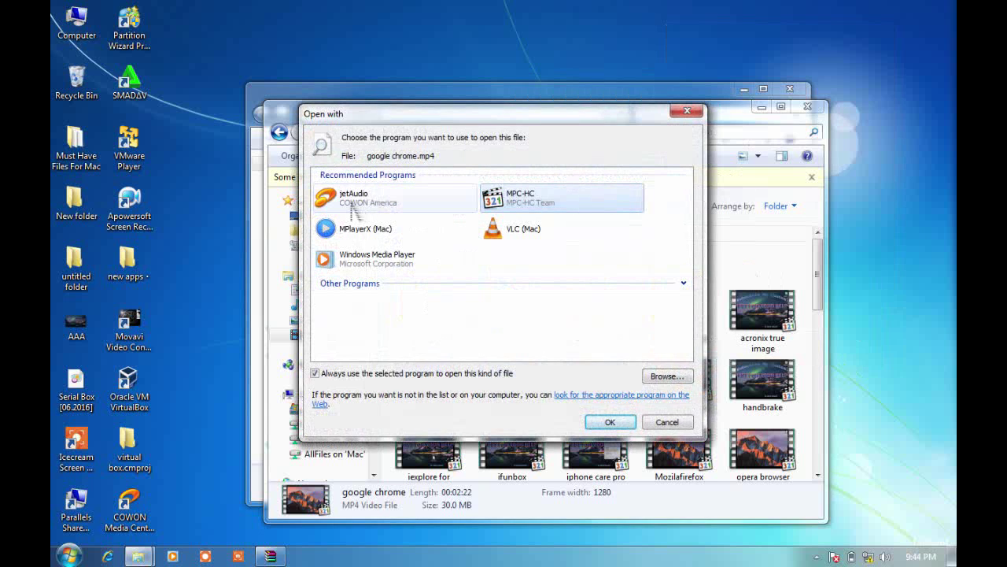
Always open MP4 files with jetAudio, play google chrome.mp4, then close the player.
double_click(351, 202)
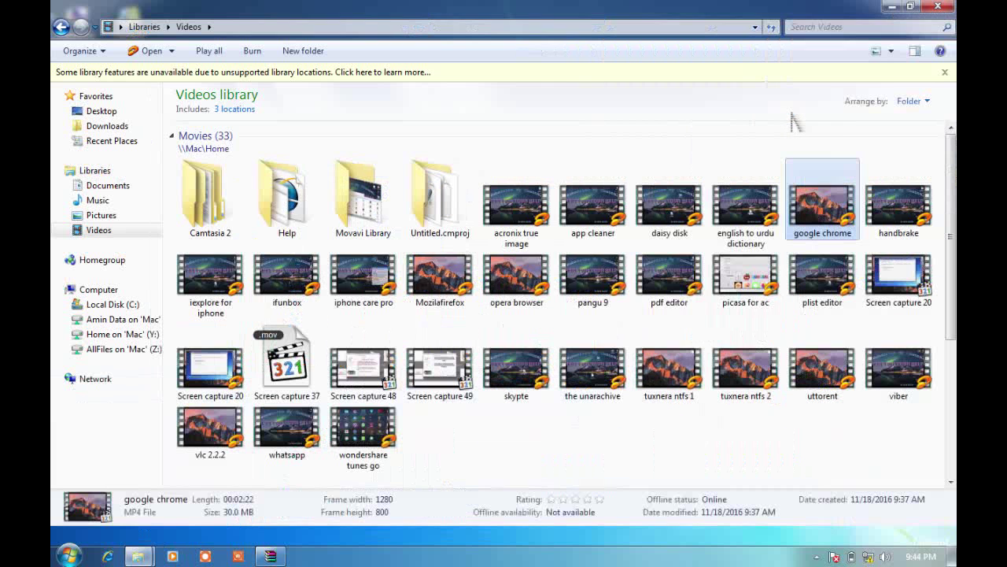
click(780, 106)
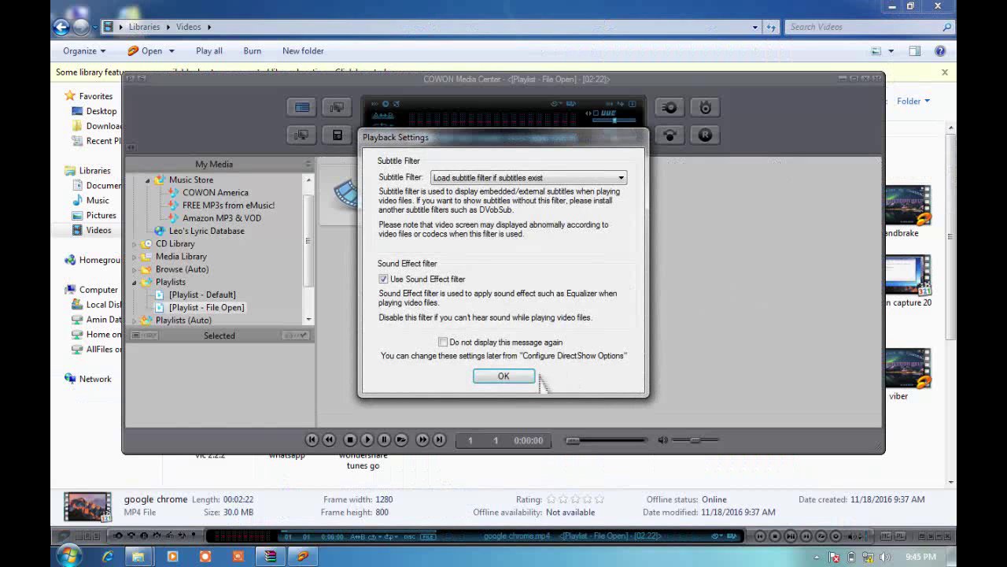
click(512, 379)
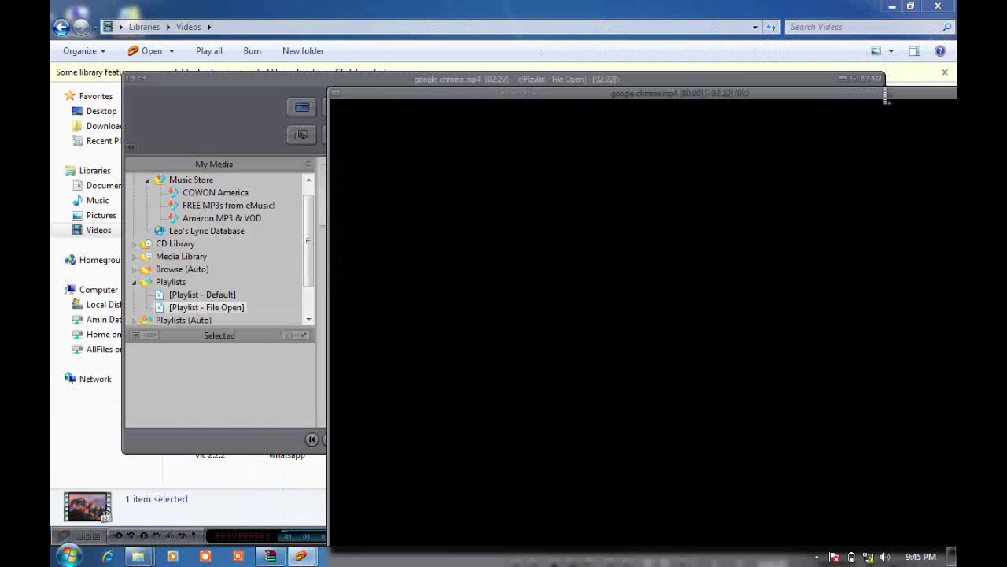
click(887, 94)
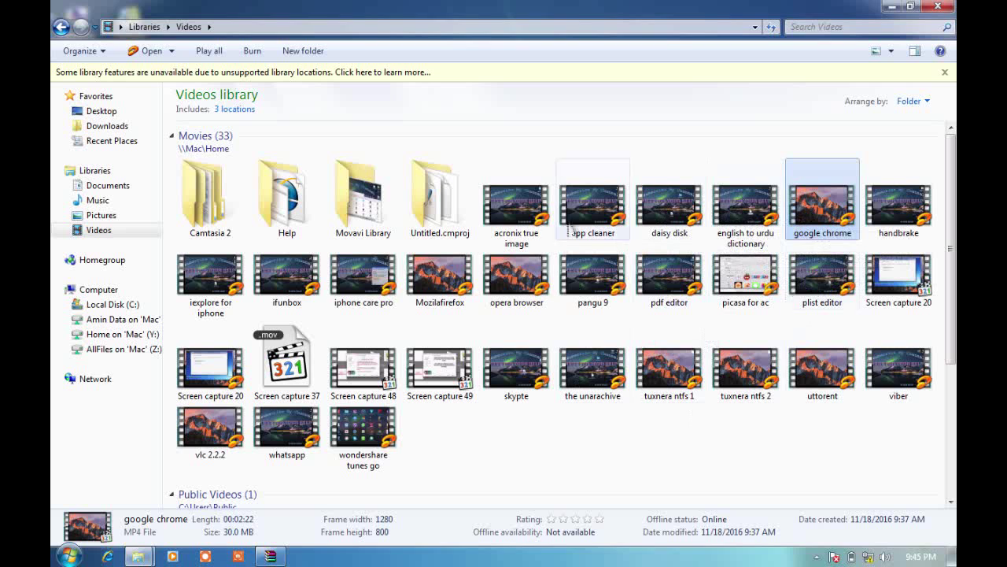
Check the acronix and Mozilafirefox videos' menus, then go back to New folder (2).
right_click(513, 230)
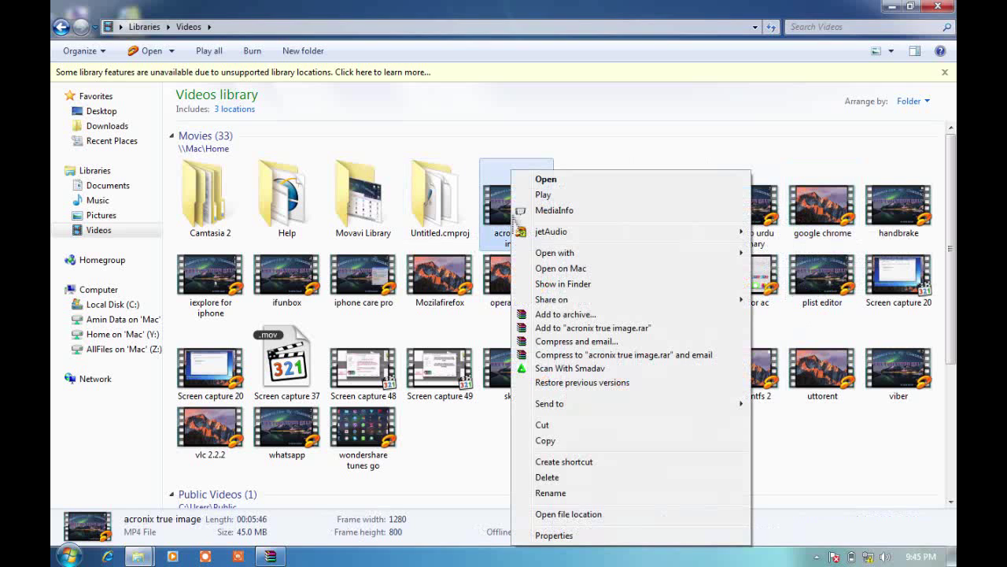
mouse_move(549, 233)
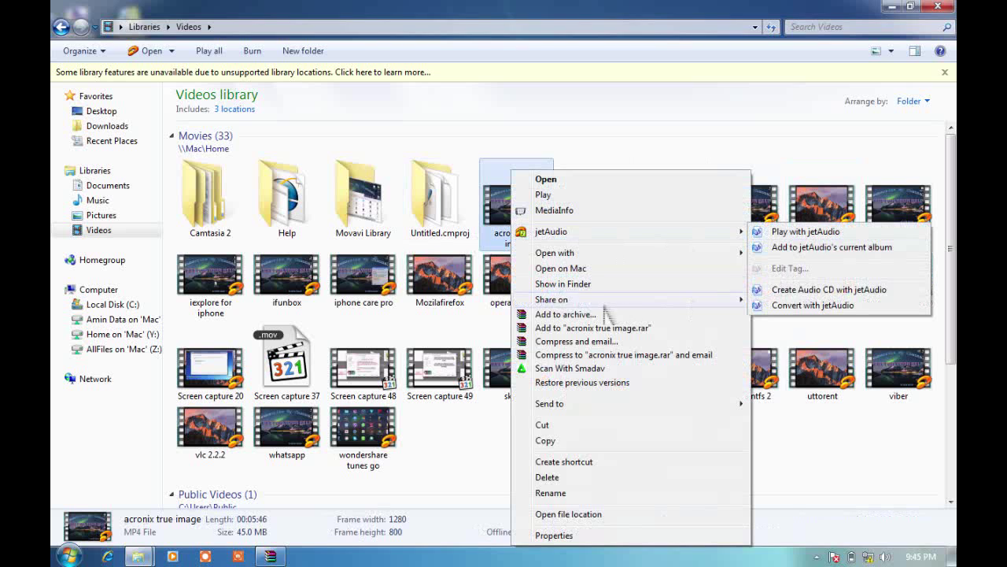
right_click(455, 288)
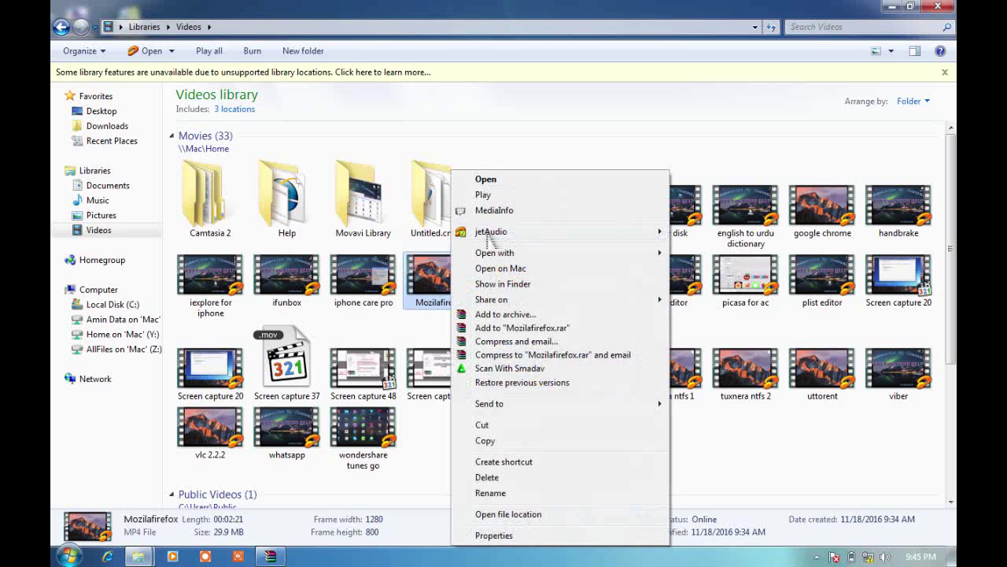
mouse_move(491, 236)
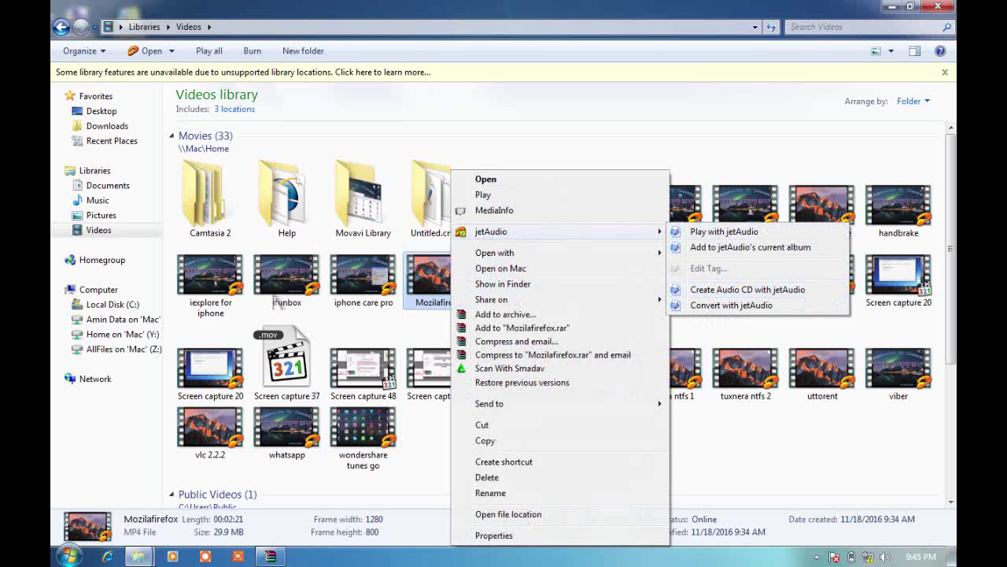
click(285, 277)
click(61, 27)
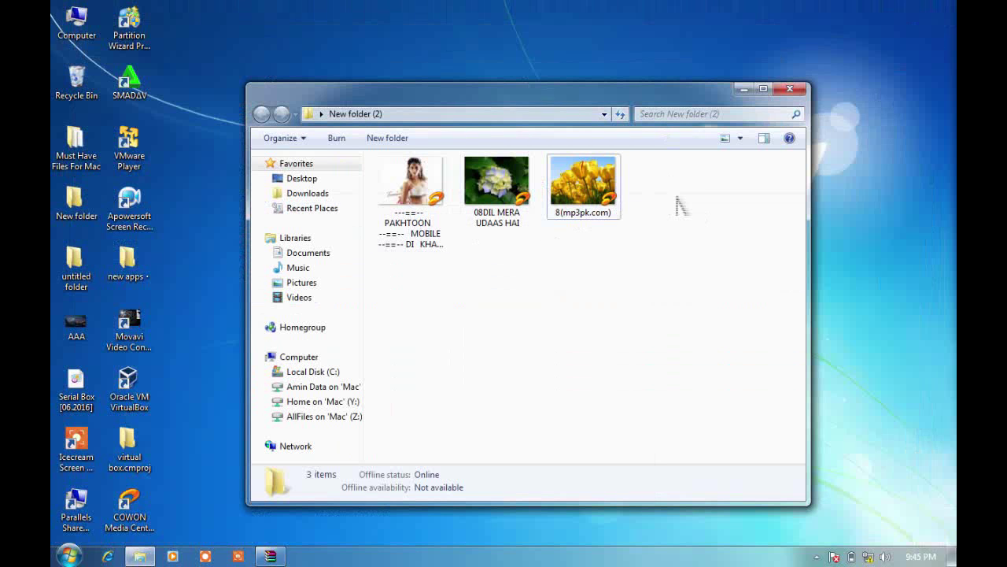
Select all three MP3s and open jetAudio's tag editor for them.
drag(681, 206, 376, 250)
right_click(431, 189)
mouse_move(470, 266)
click(695, 309)
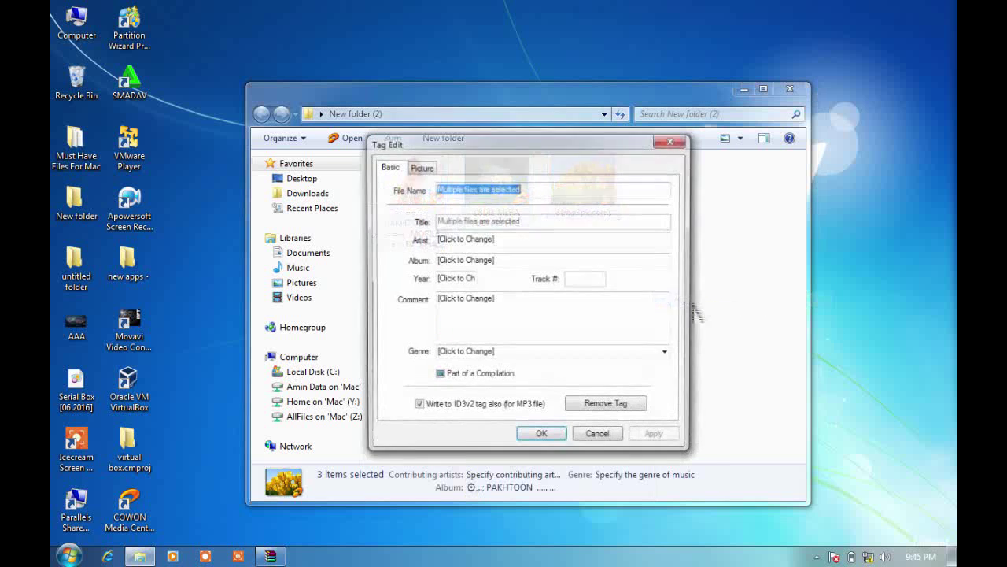
Clear existing covers and apply the Penguins sample picture as the shared front cover.
click(421, 168)
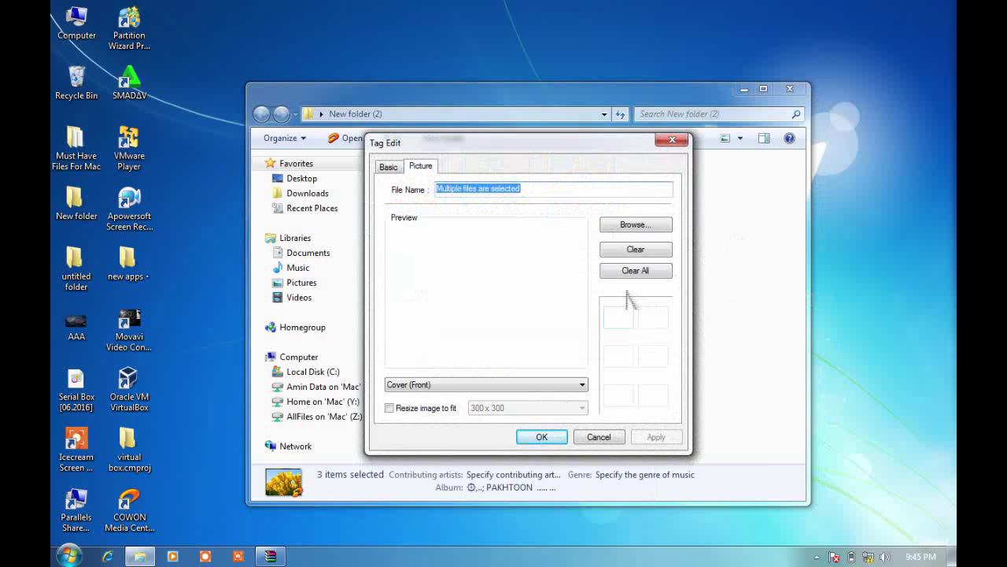
click(642, 271)
click(636, 225)
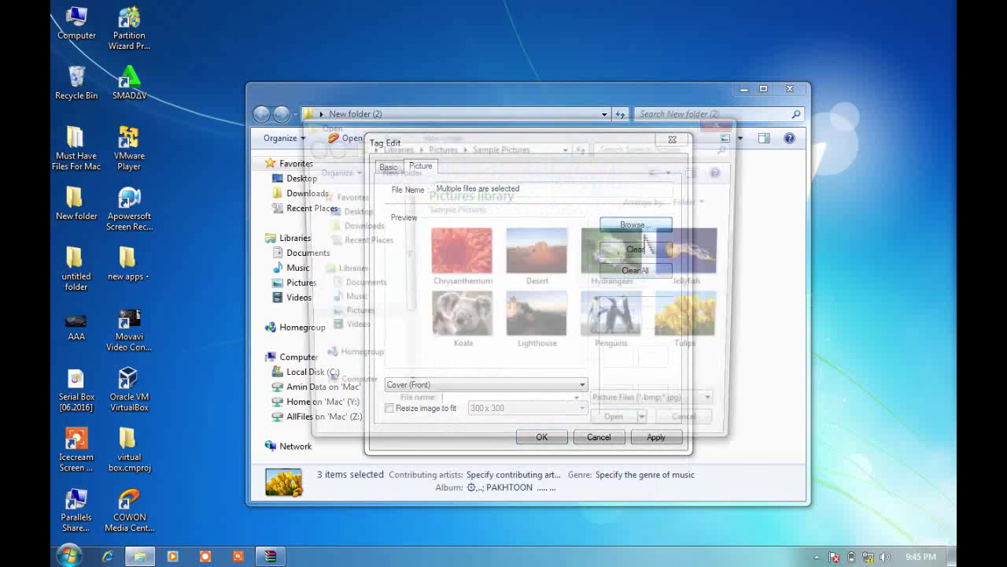
click(565, 350)
right_click(562, 348)
click(513, 346)
click(625, 335)
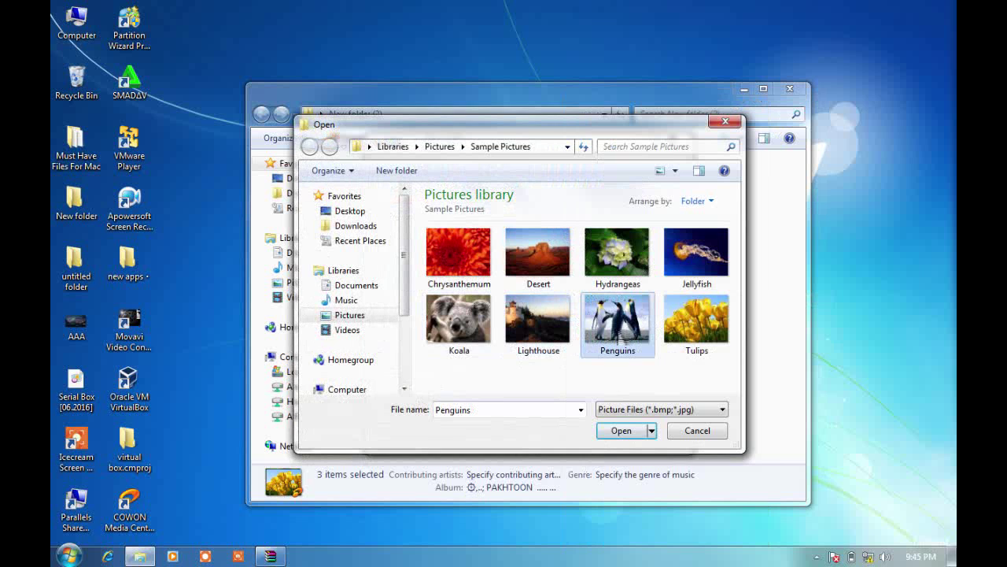
click(611, 435)
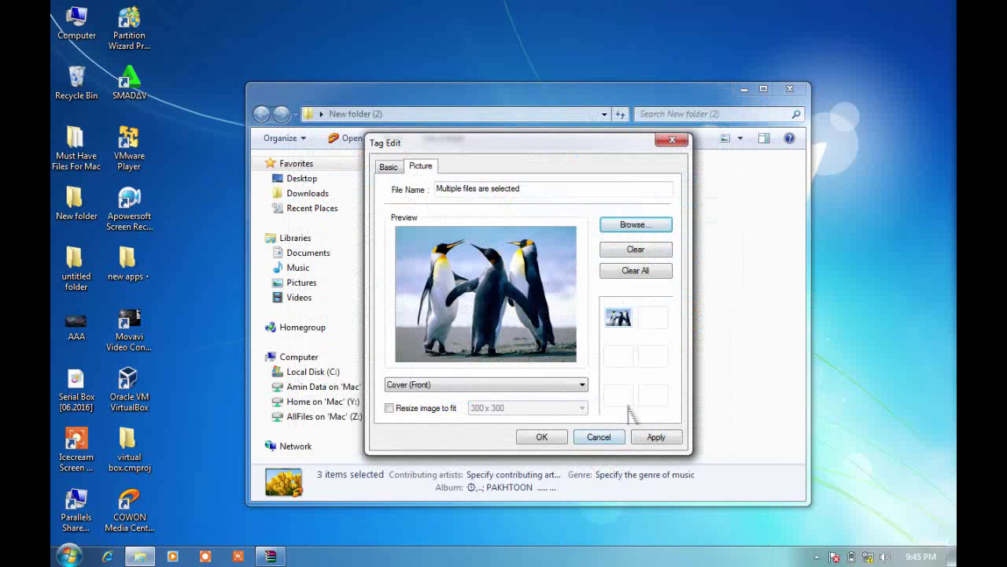
click(656, 438)
click(541, 436)
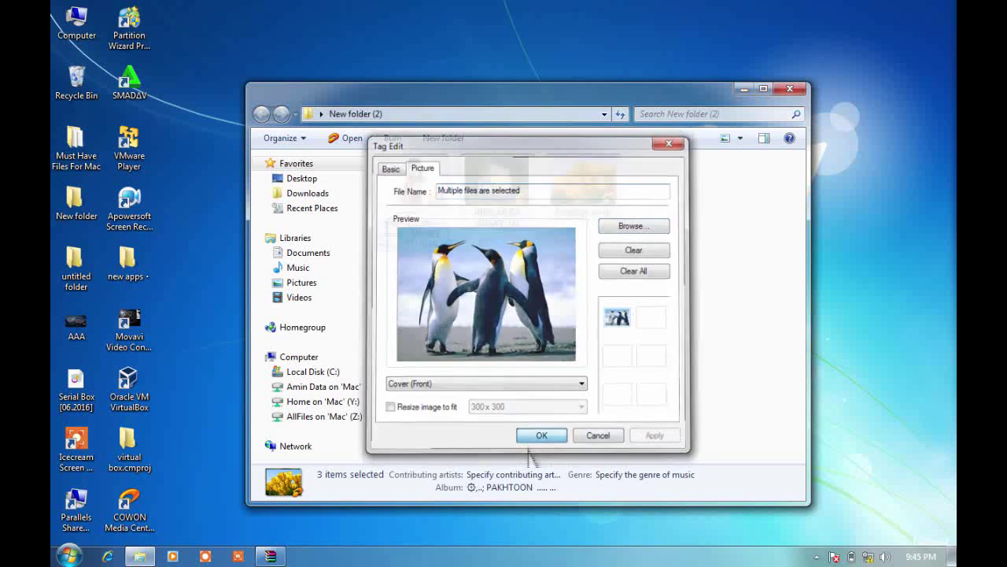
click(496, 179)
right_click(494, 177)
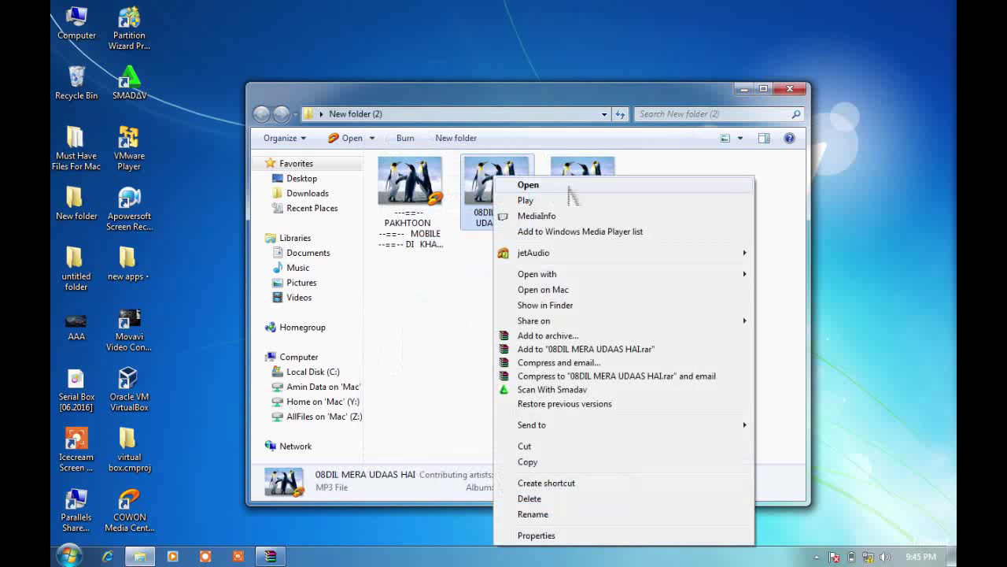
mouse_move(543, 252)
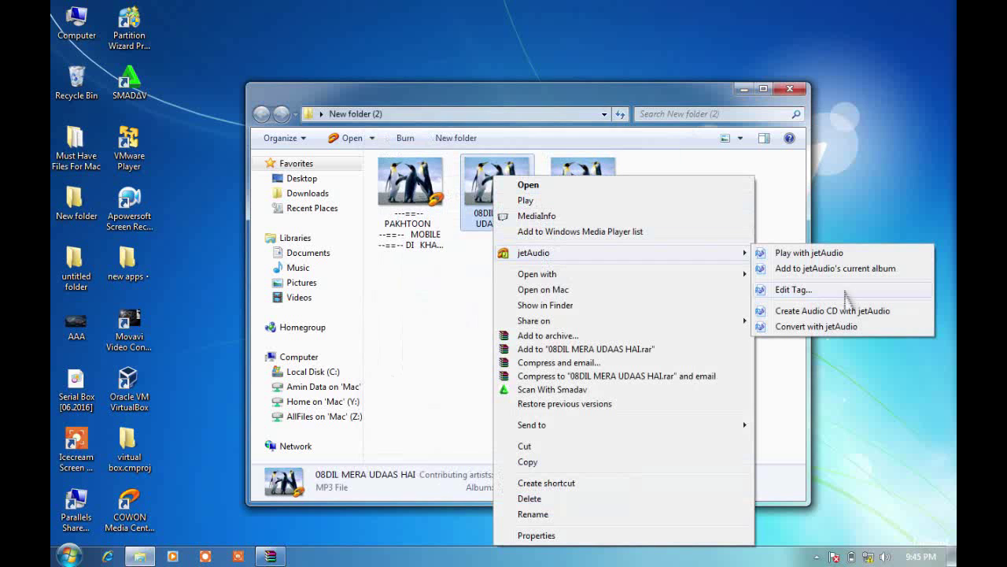
click(802, 291)
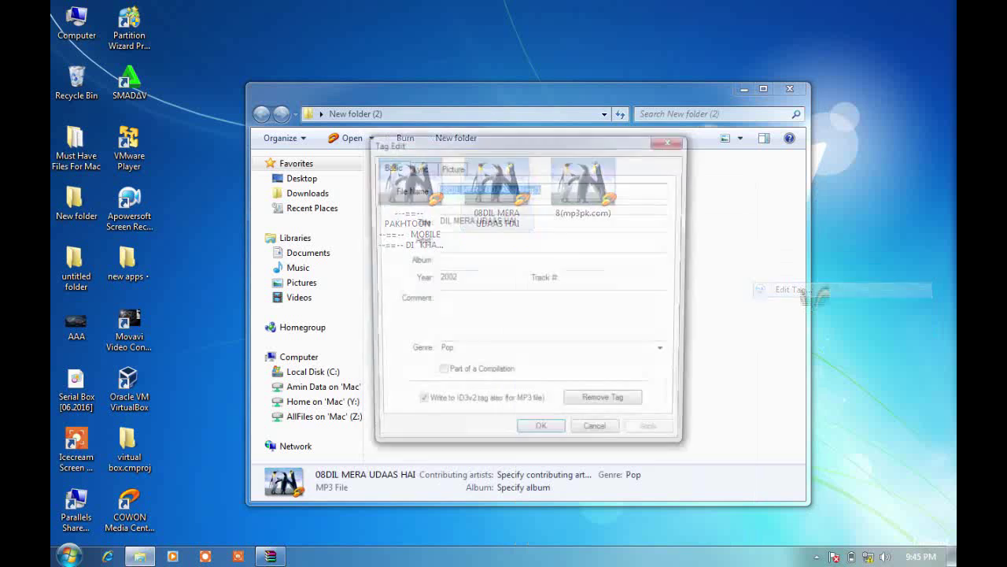
click(417, 167)
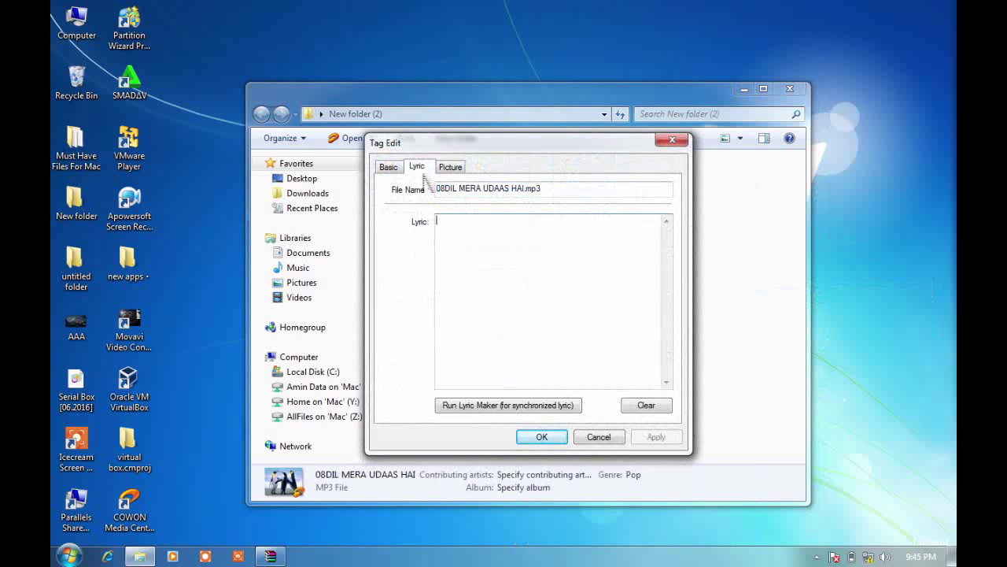
click(478, 263)
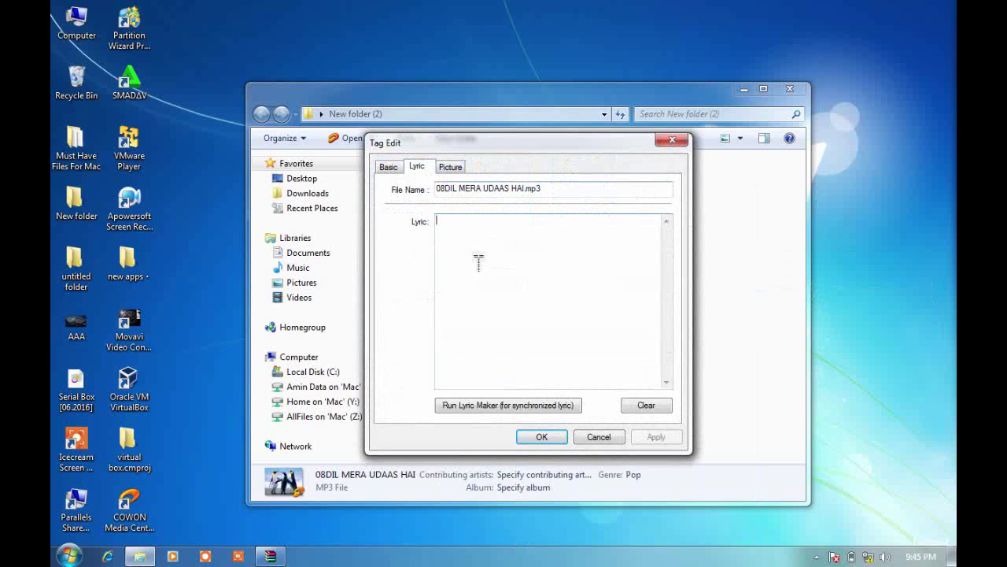
click(454, 172)
click(386, 169)
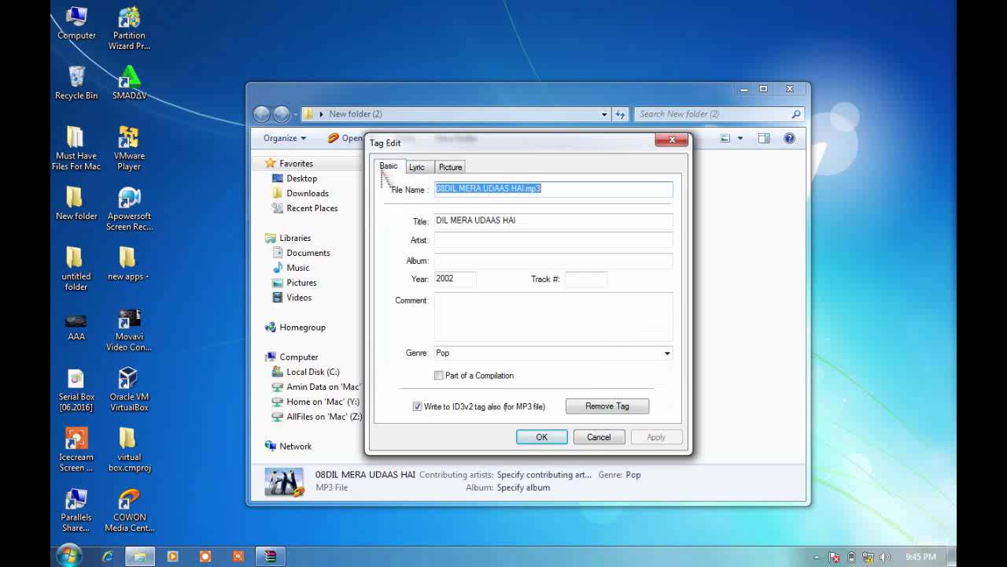
click(505, 221)
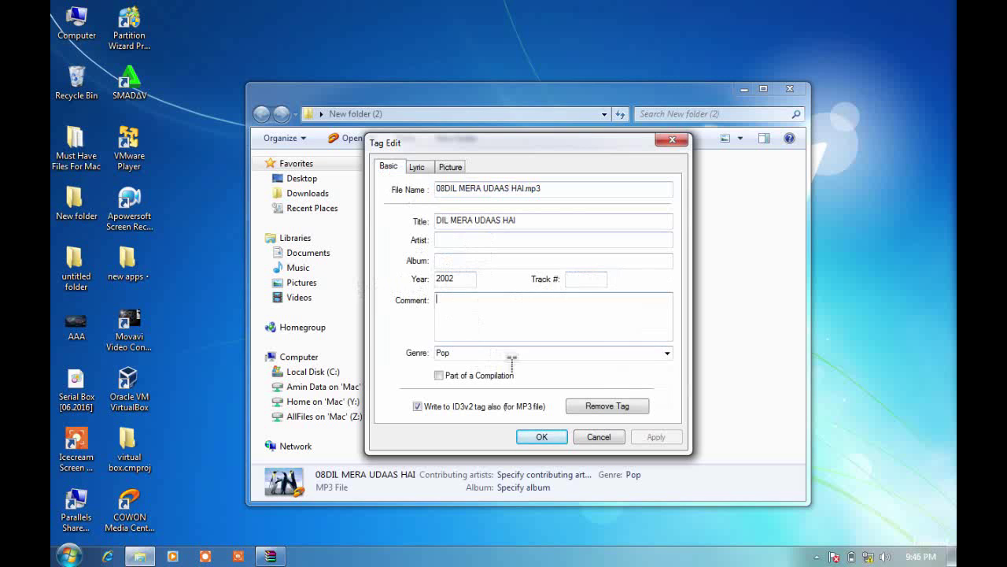
click(667, 355)
click(665, 359)
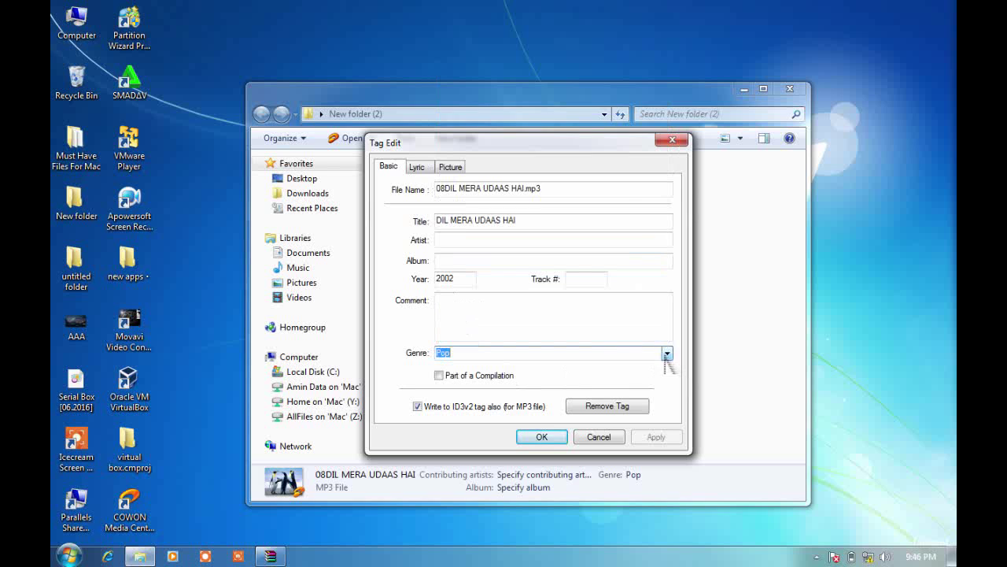
click(418, 169)
click(463, 173)
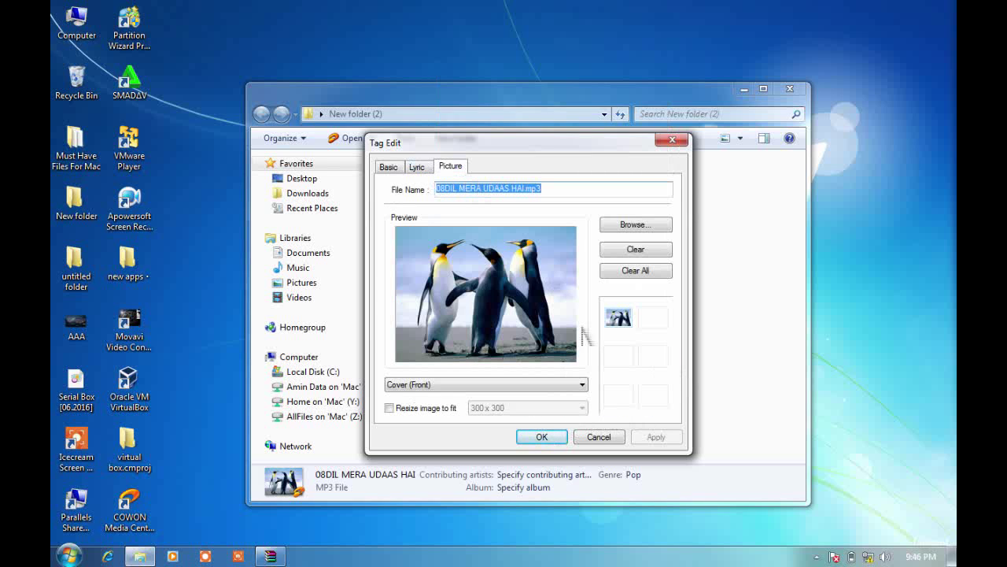
click(598, 437)
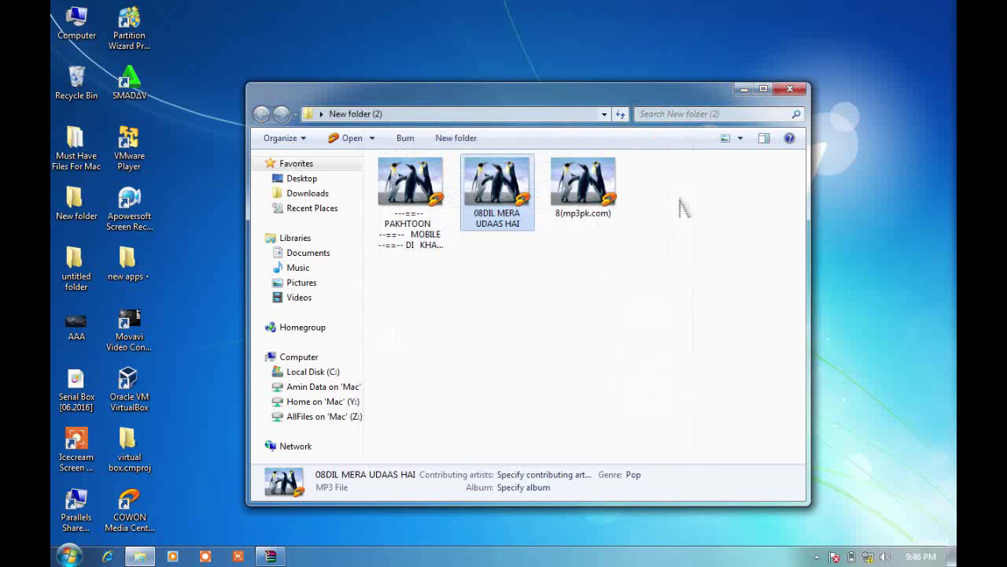
drag(706, 194, 548, 282)
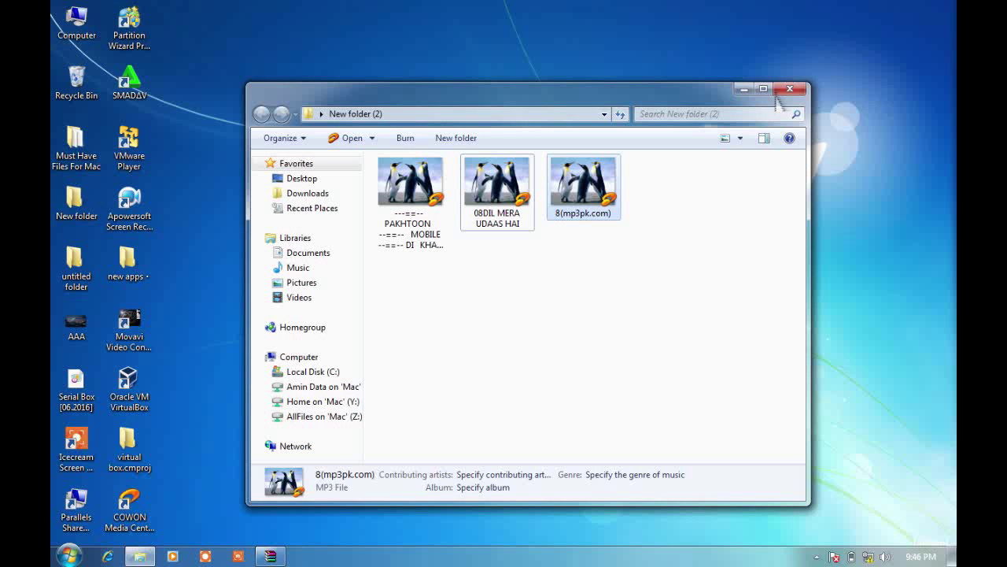
Reopen New folder (2) and open jetAudio's tag editor for all three MP3s.
click(797, 92)
double_click(698, 164)
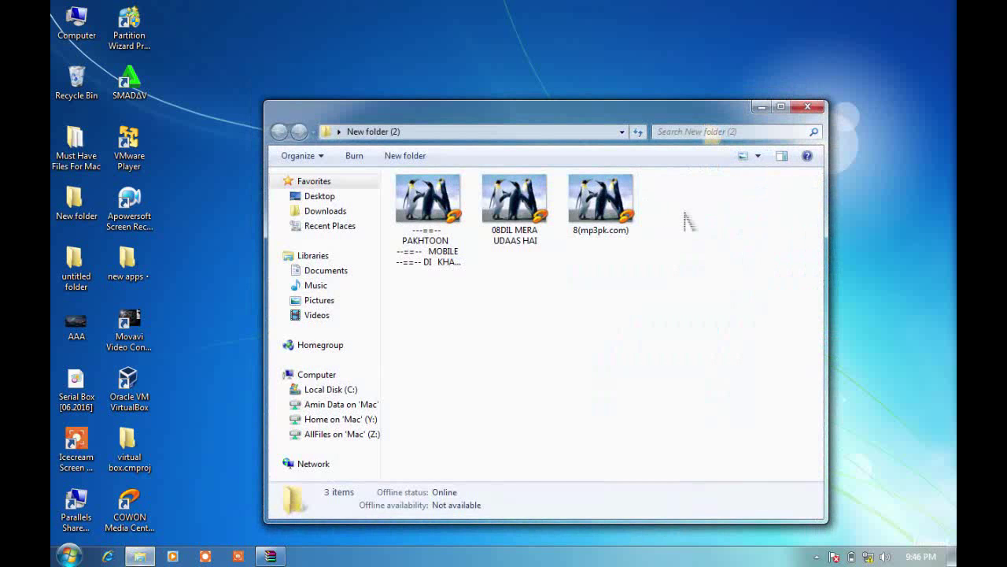
drag(685, 207, 417, 230)
right_click(417, 230)
mouse_move(472, 284)
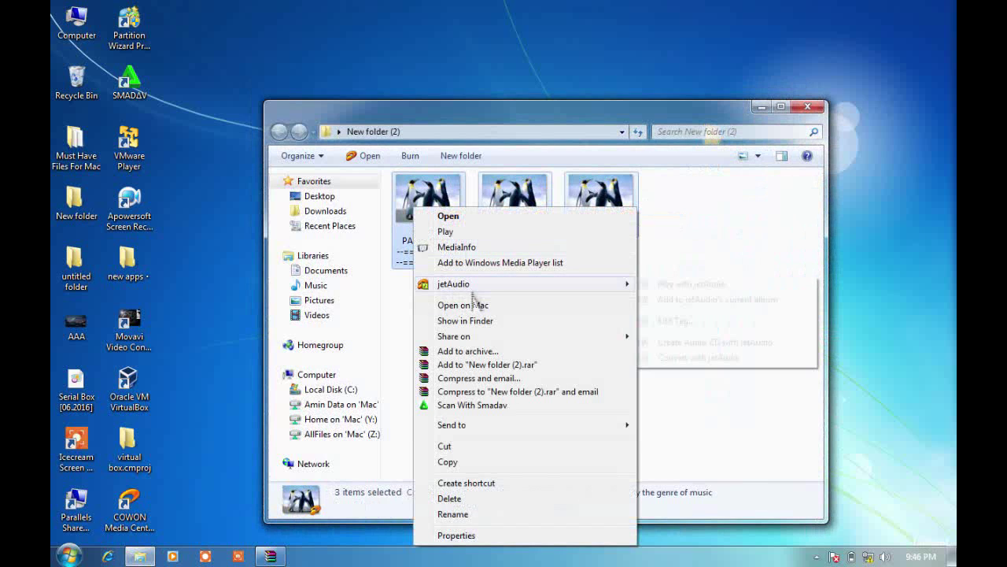
click(671, 321)
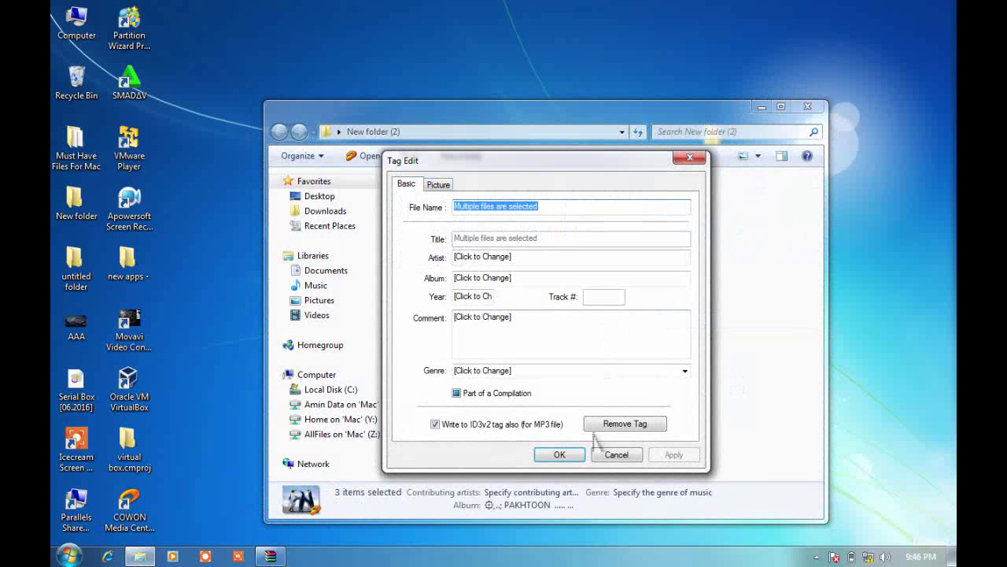
Clear all cover pictures, apply the change, and refresh the folder icons.
click(439, 184)
click(674, 291)
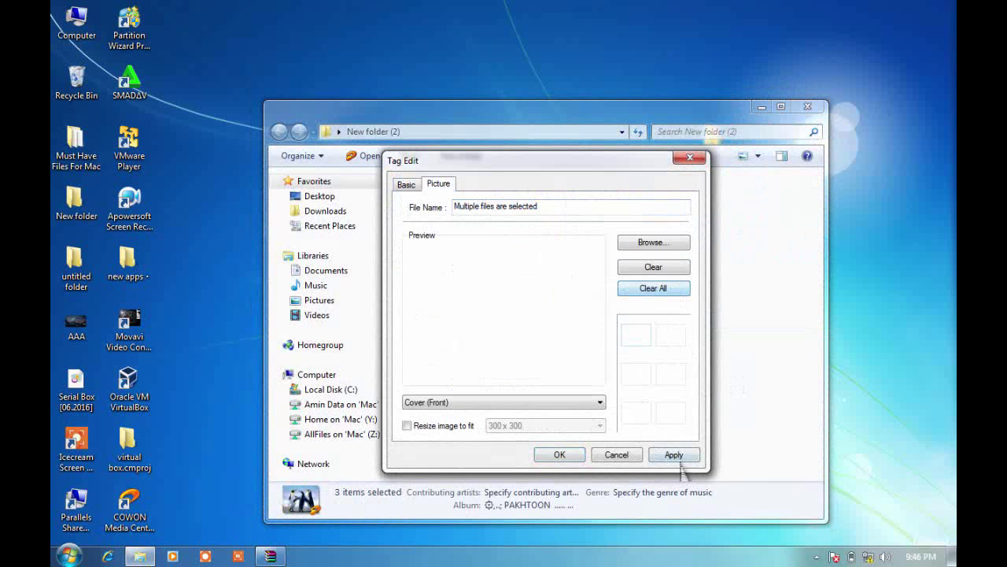
click(675, 456)
click(559, 455)
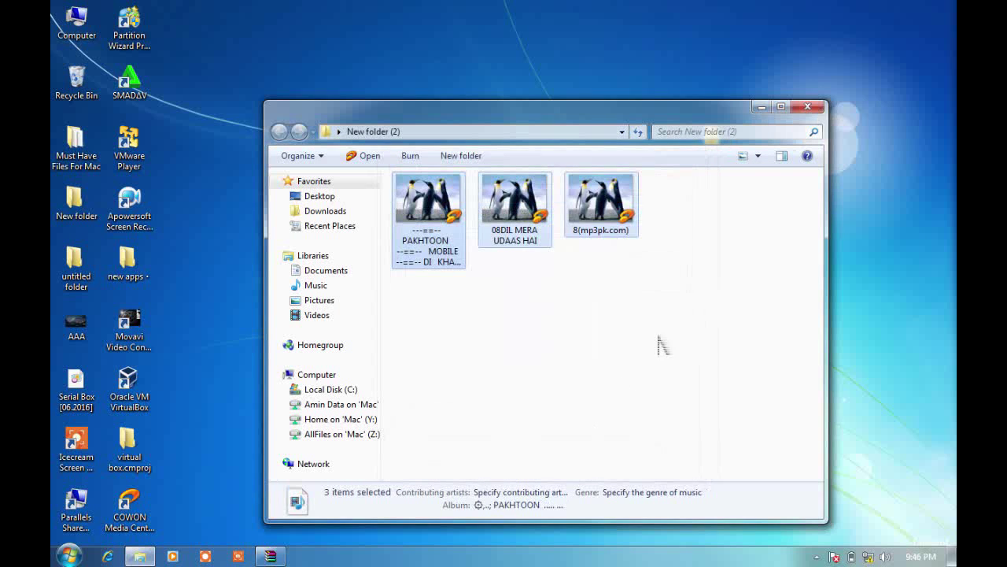
right_click(706, 309)
click(746, 350)
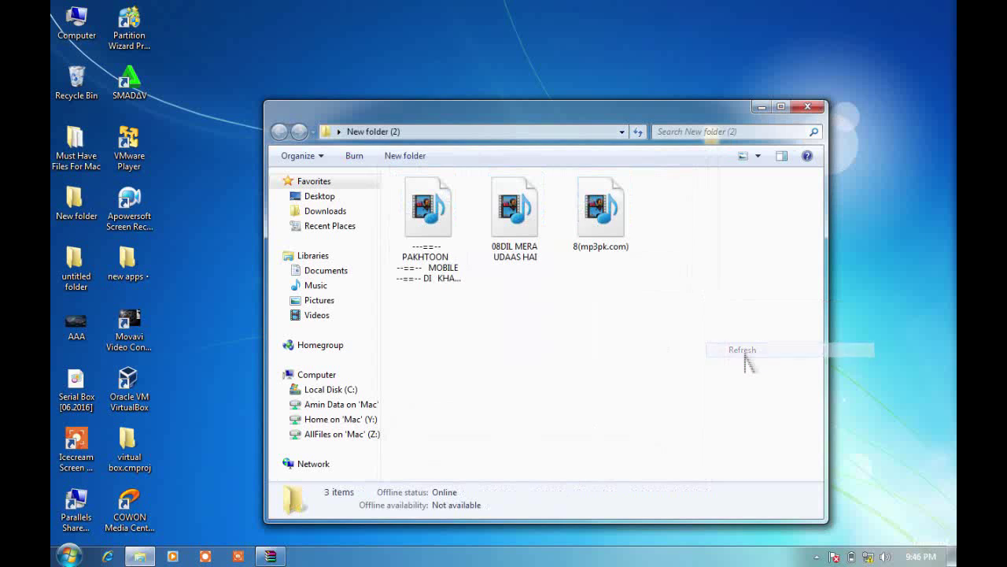
drag(712, 212, 641, 308)
Close New folder (2) and empty the Recycle Bin, confirming deletion of 2 items.
click(807, 107)
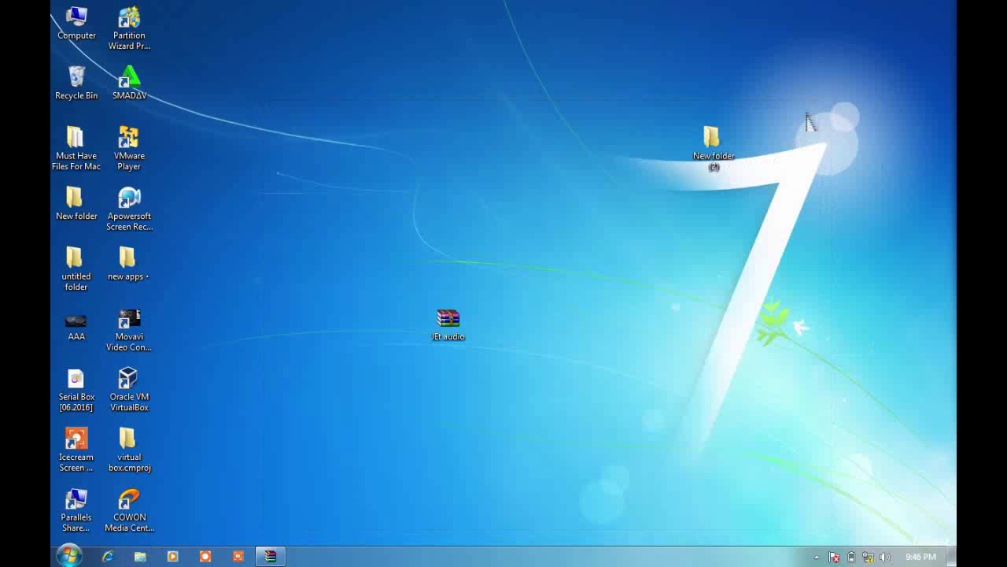
click(79, 87)
right_click(88, 79)
click(130, 103)
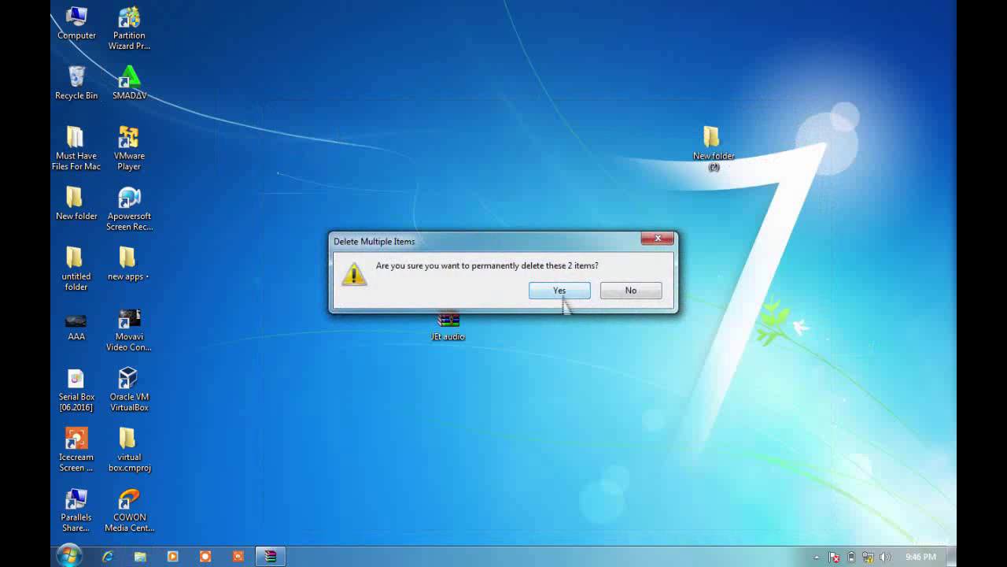
click(560, 291)
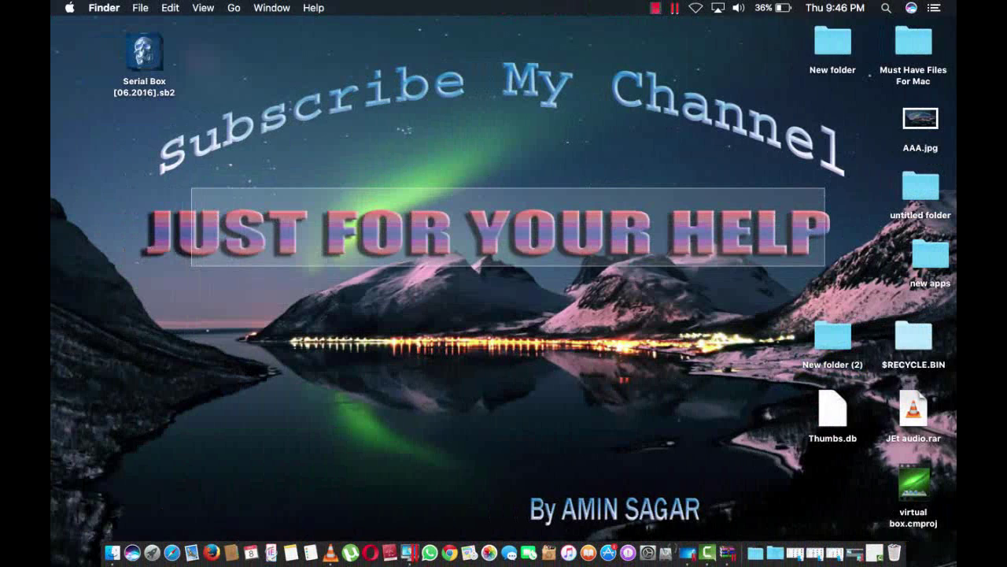
click(832, 346)
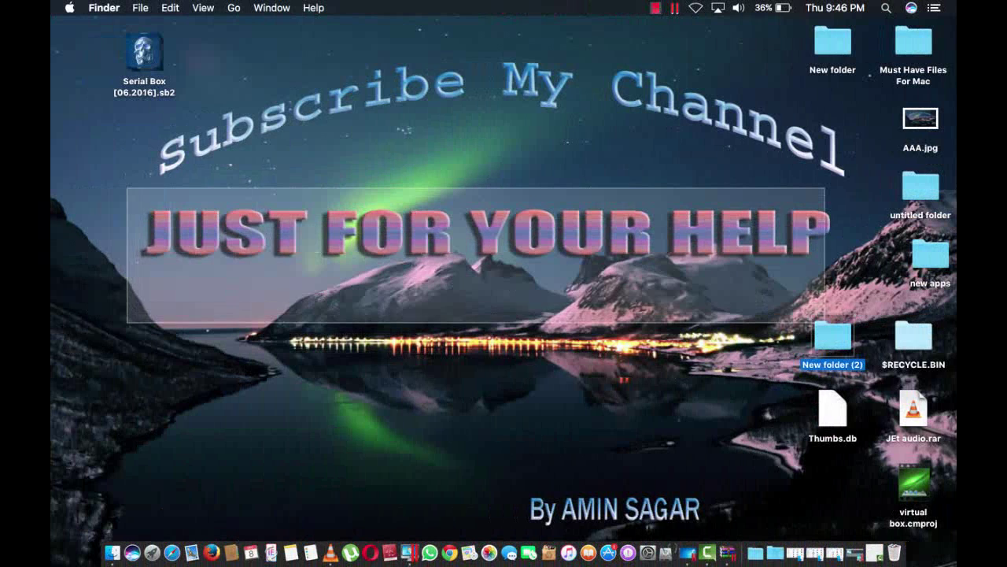